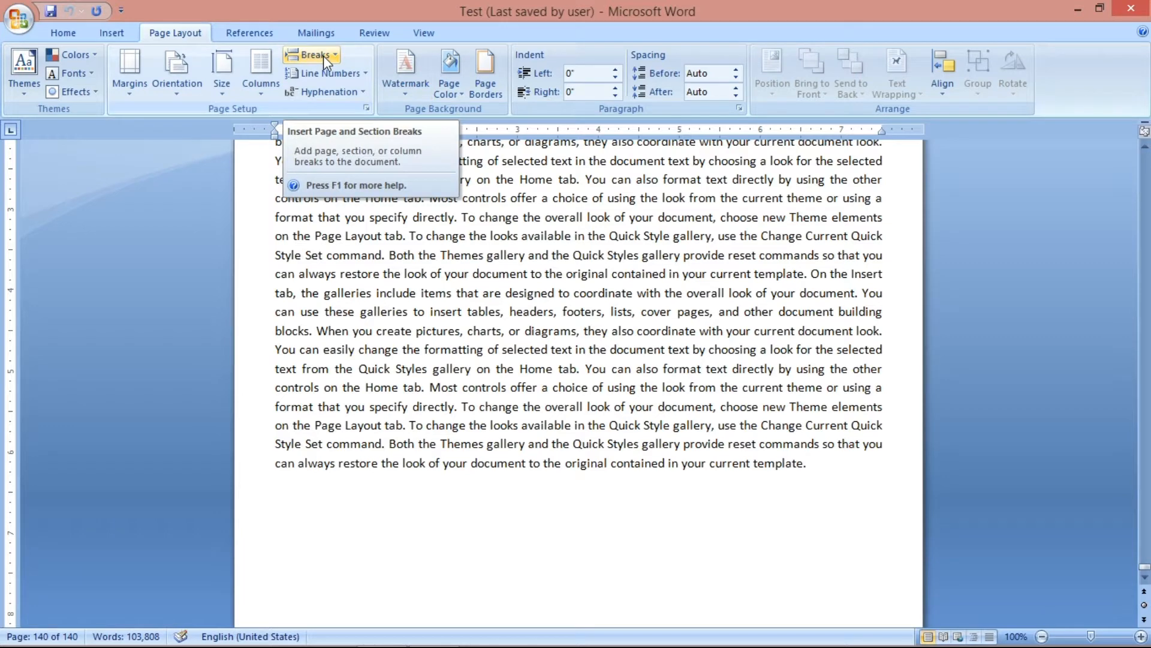
click(323, 56)
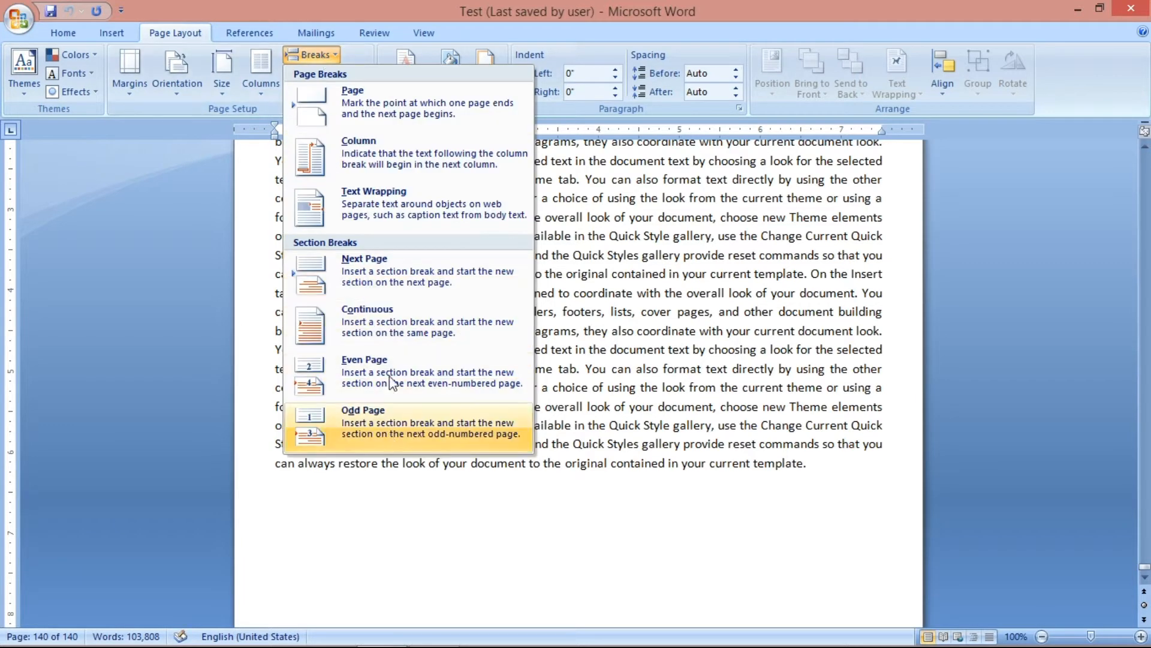
click(318, 58)
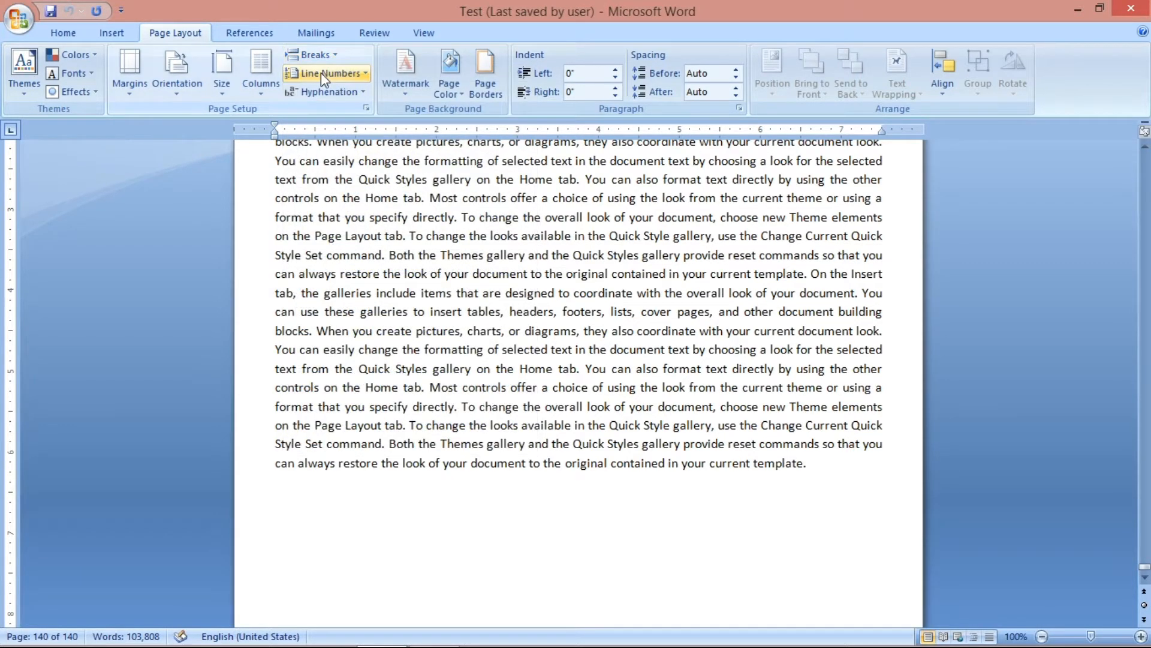
click(321, 74)
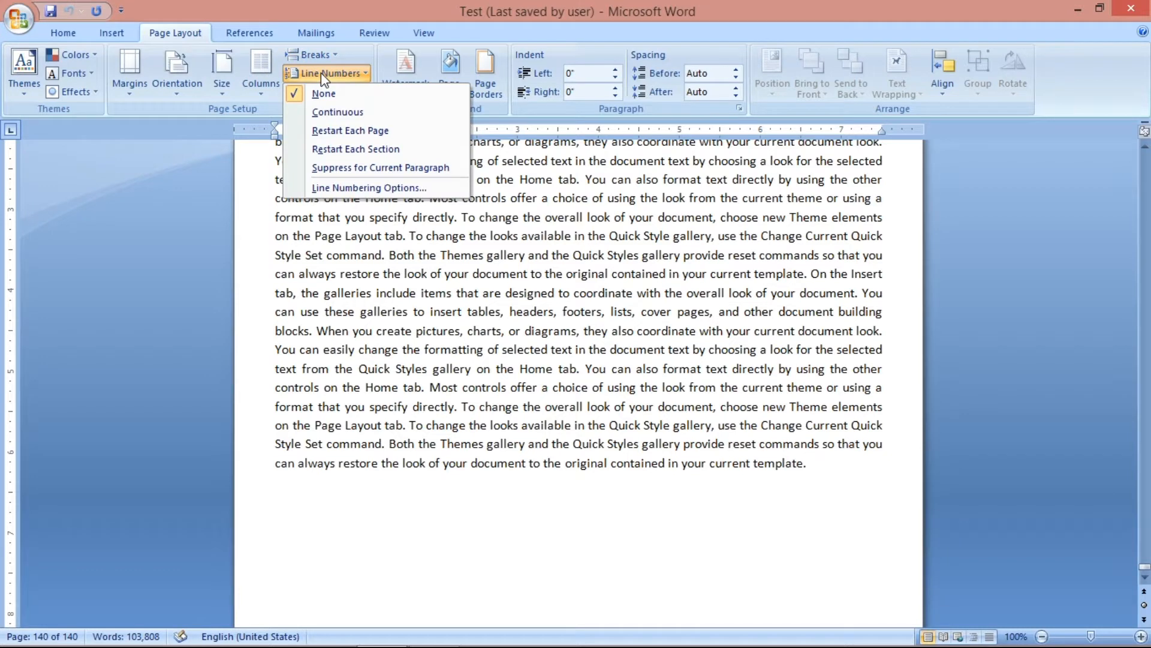
click(321, 73)
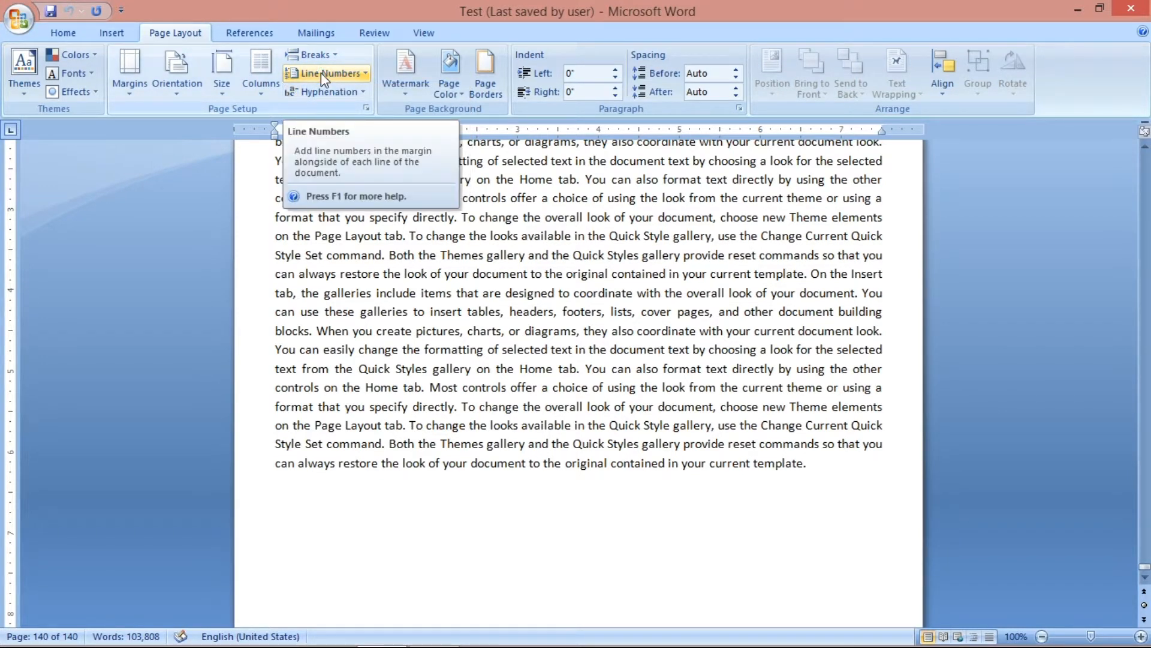
click(60, 33)
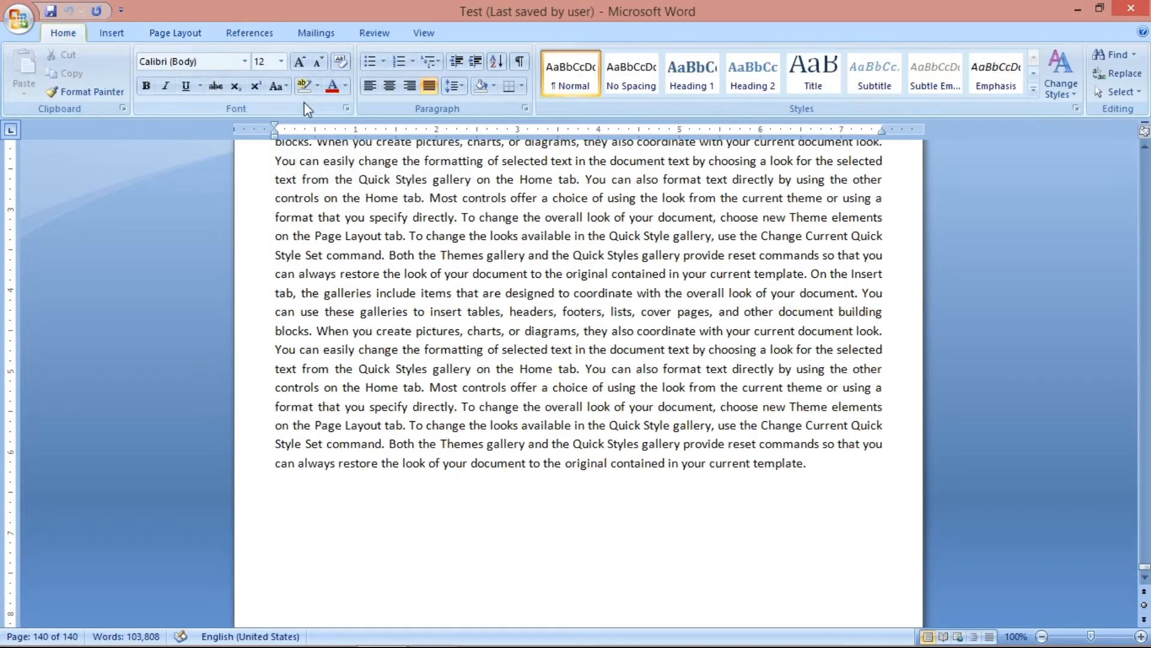
click(412, 67)
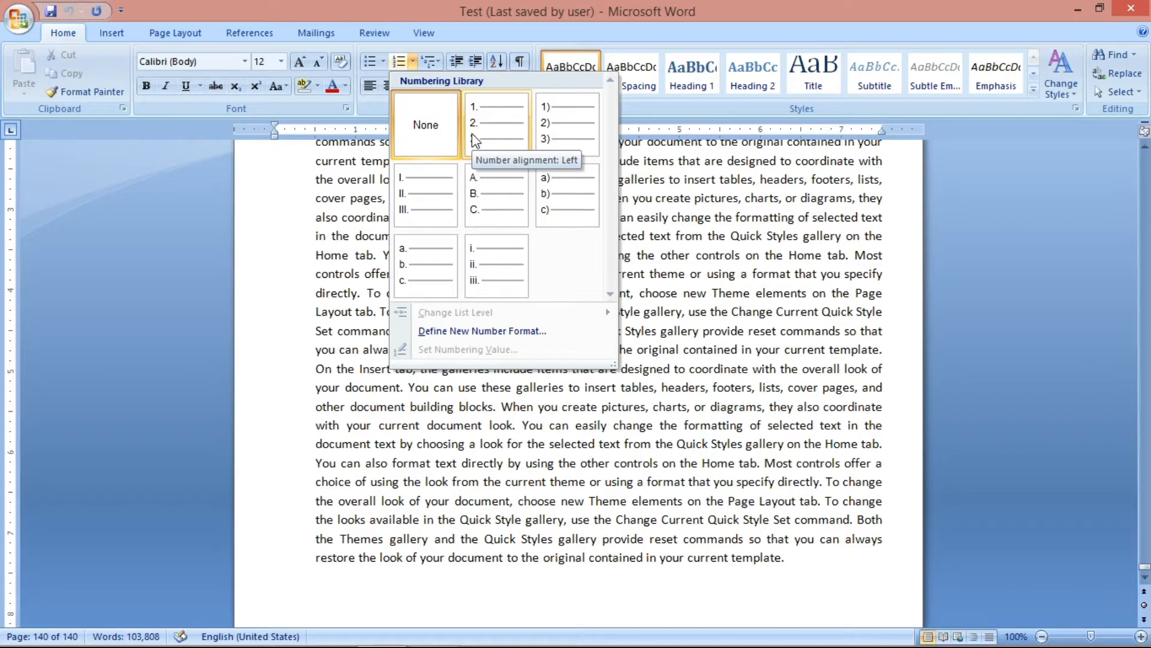
Step: Turn on continuous line numbering for the document
click(177, 31)
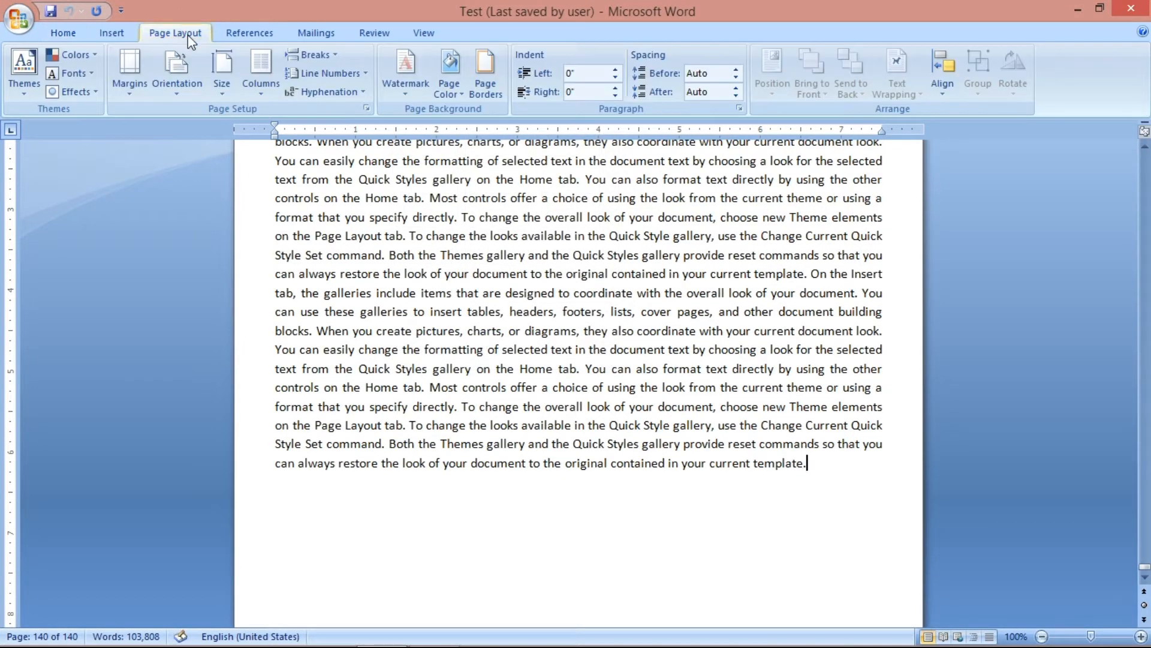
click(323, 73)
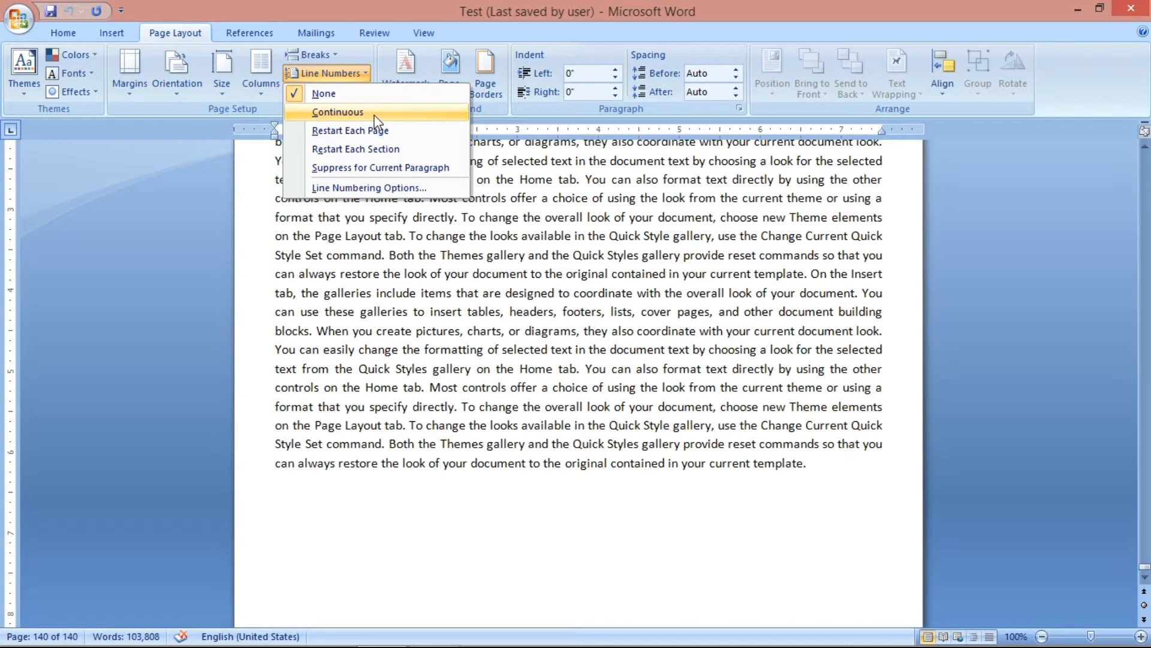
click(374, 115)
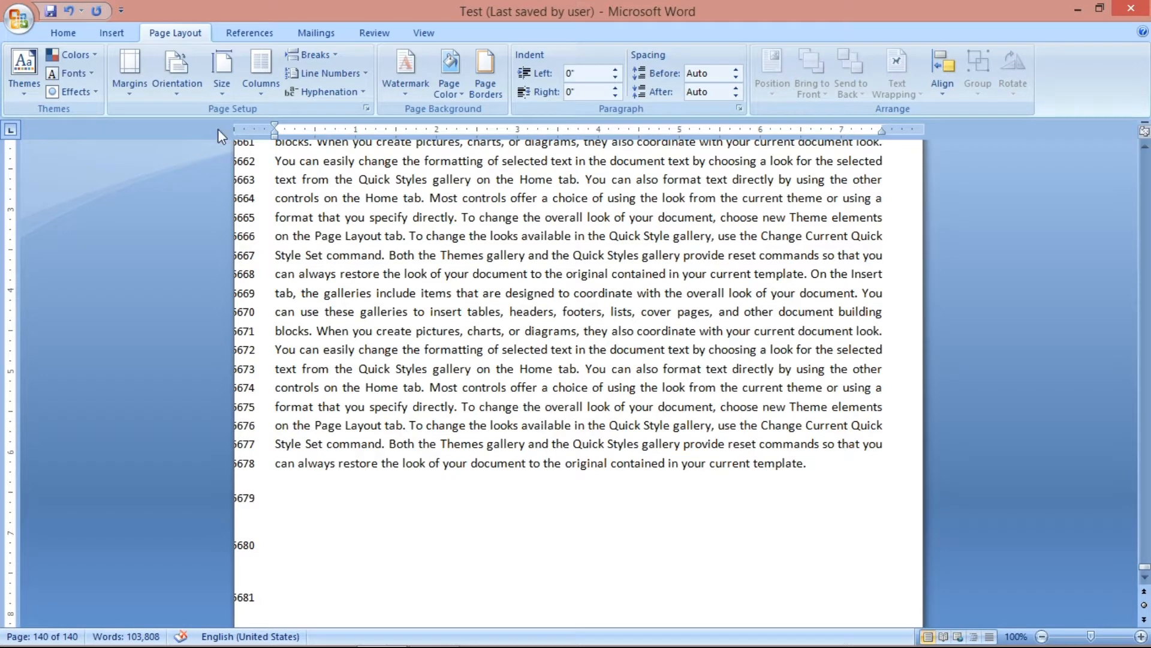
Step: Set the page margins to the Normal preset, 1" on all sides, and check the line numbers on the last page
click(130, 69)
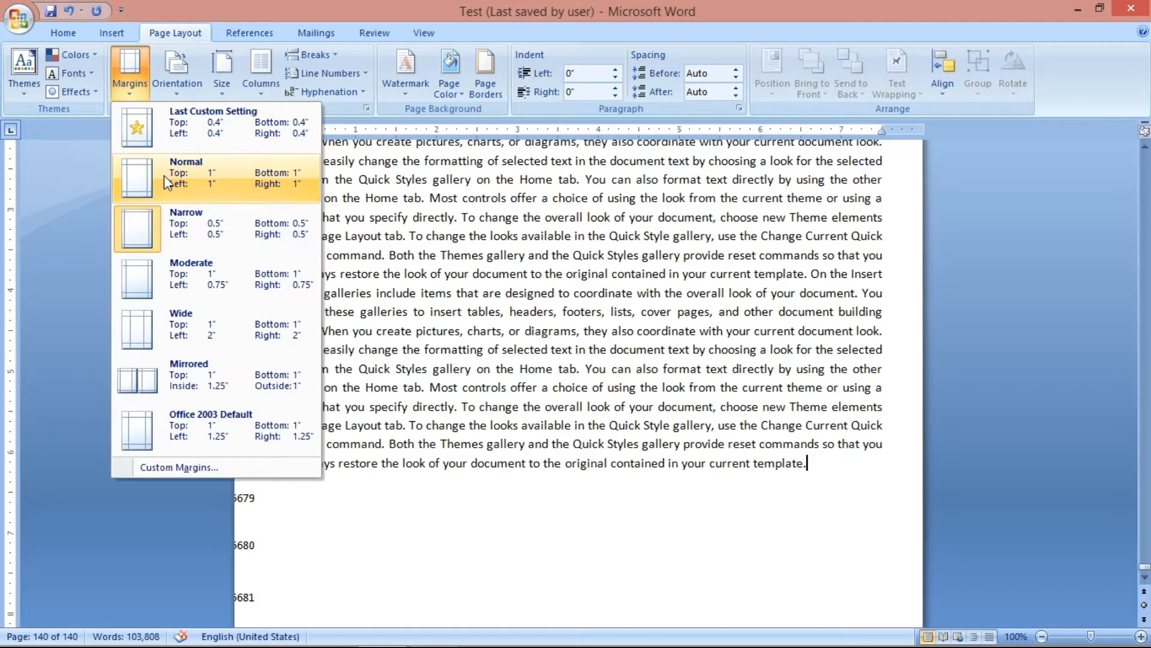
click(164, 175)
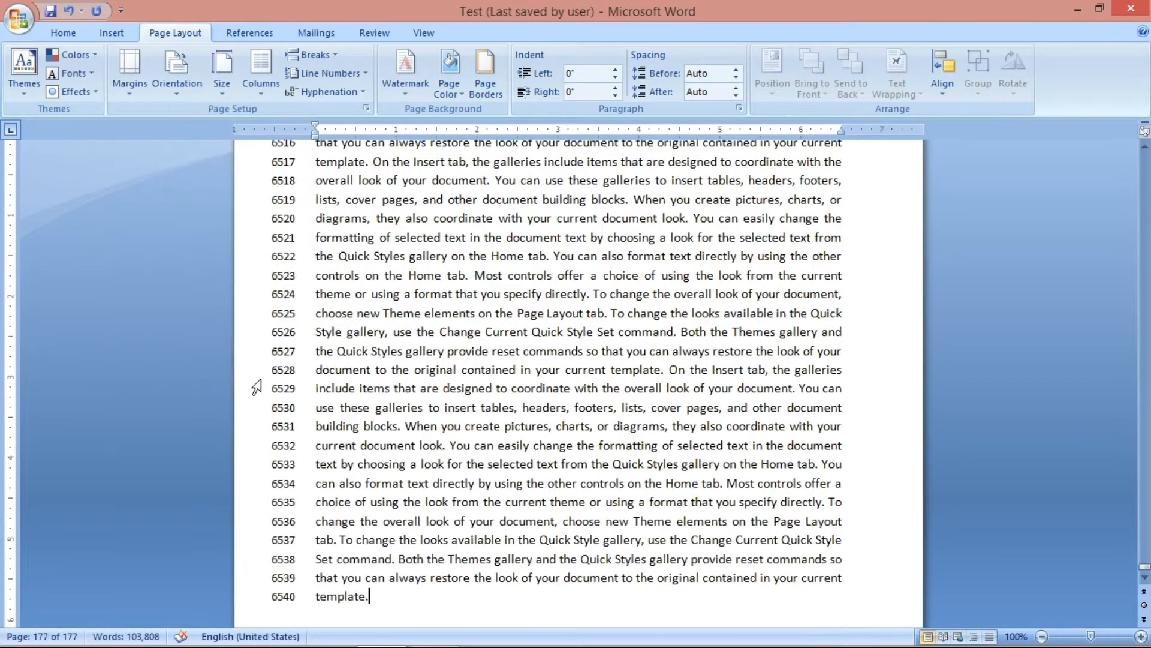
scroll(267, 351, down, 5)
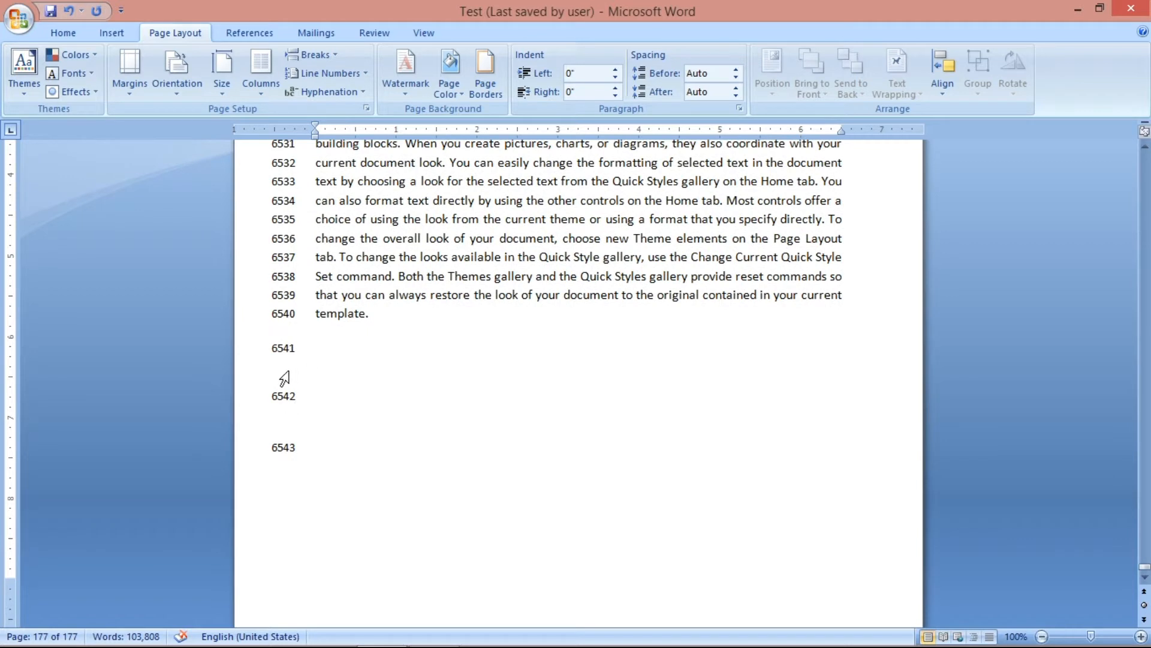
scroll(268, 378, down, 1)
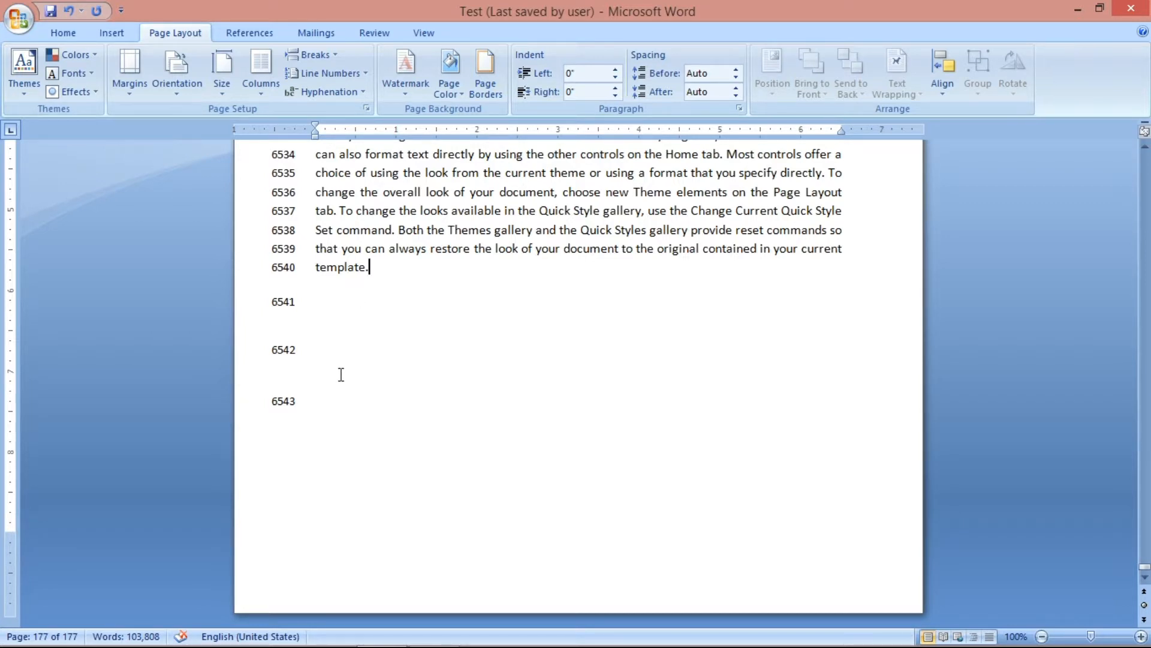
Step: Set the line numbering to restart on each page and check the numbers across the last two pages
click(326, 73)
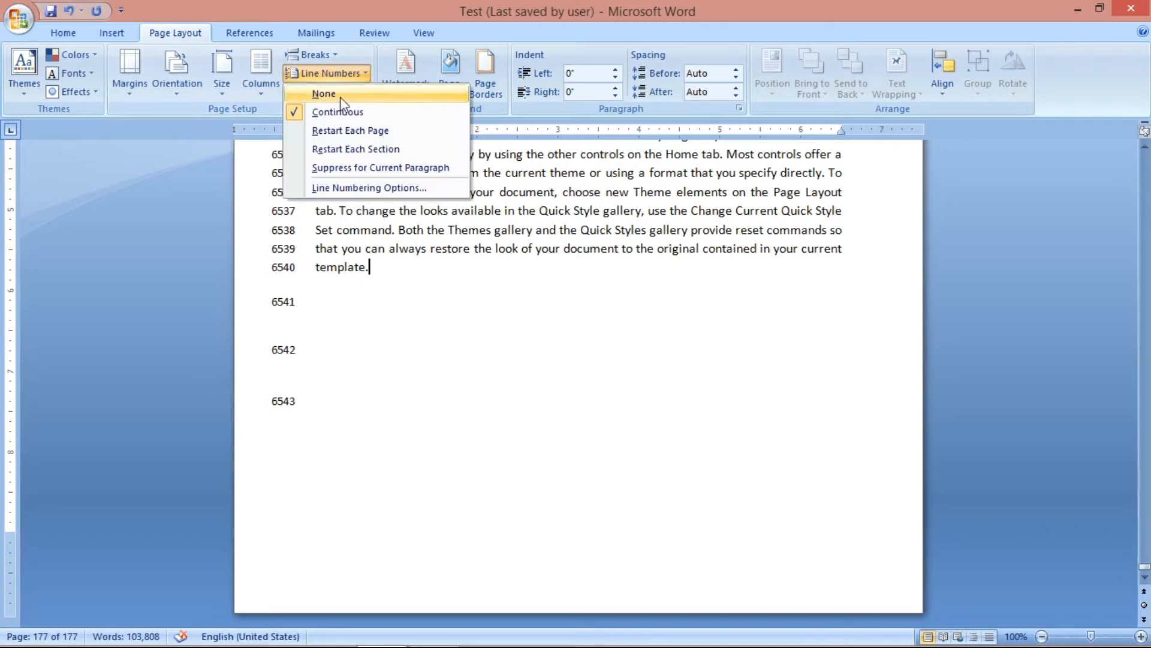
click(374, 128)
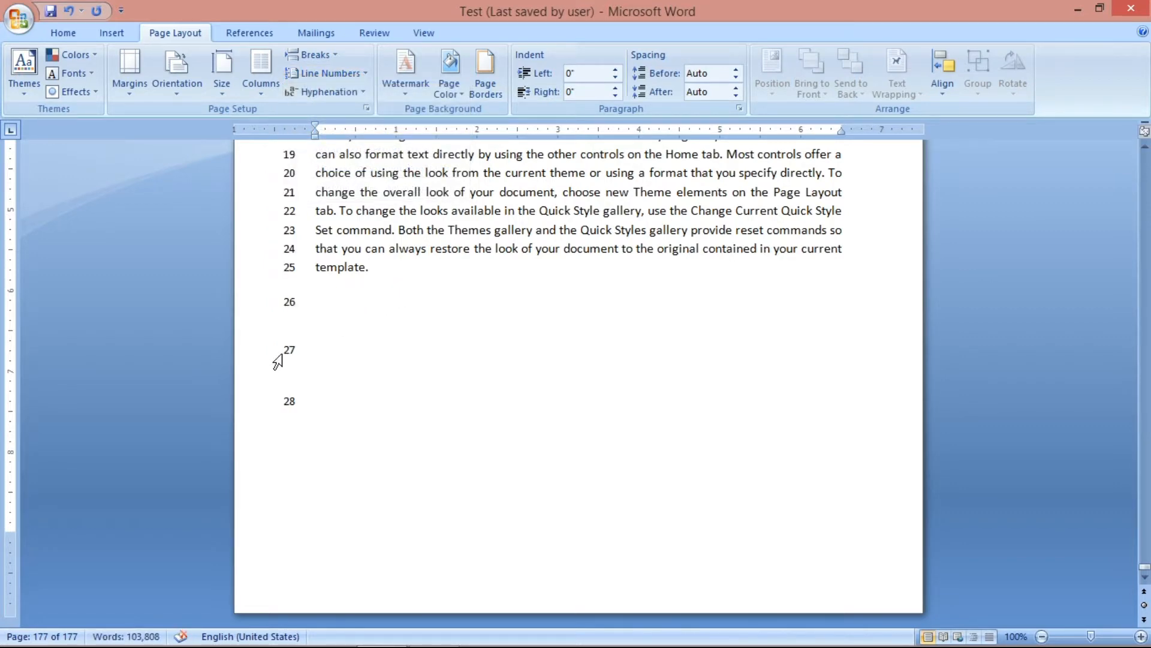
scroll(265, 412, up, 6)
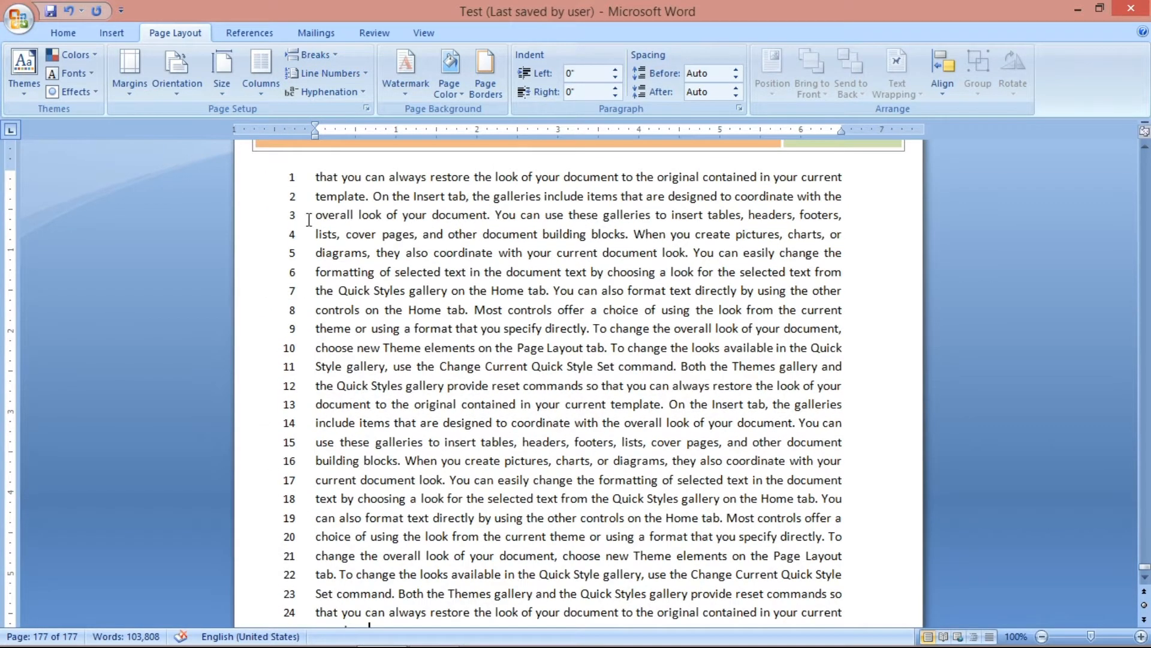
scroll(264, 188, down, 5)
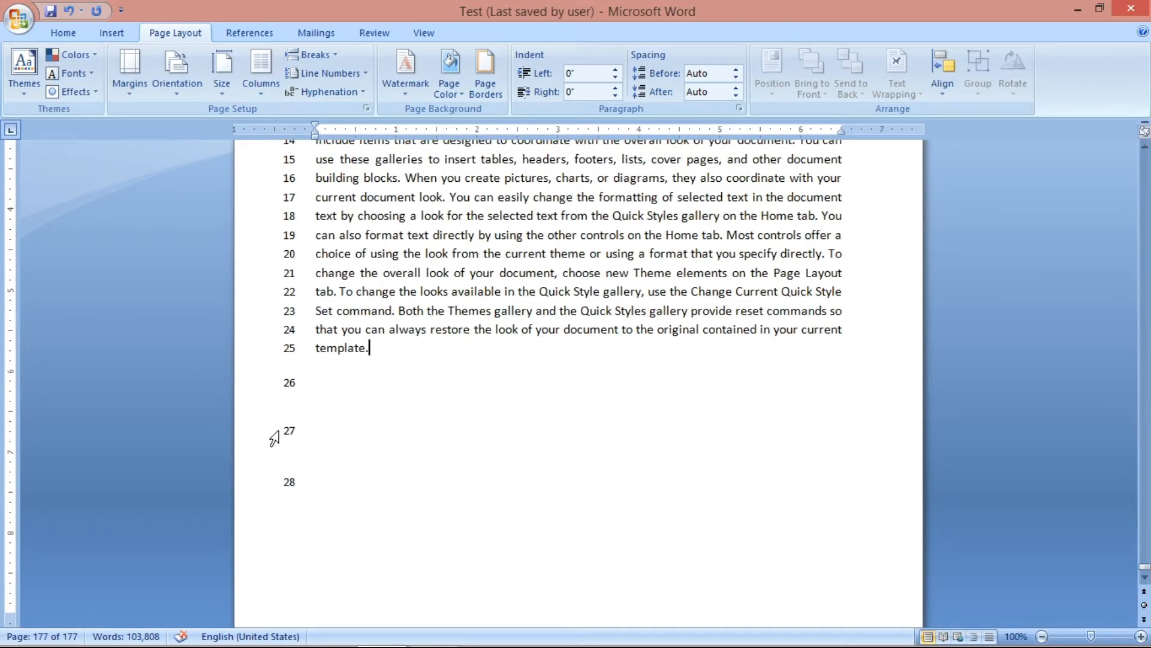
scroll(274, 438, up, 5)
scroll(274, 438, up, 6)
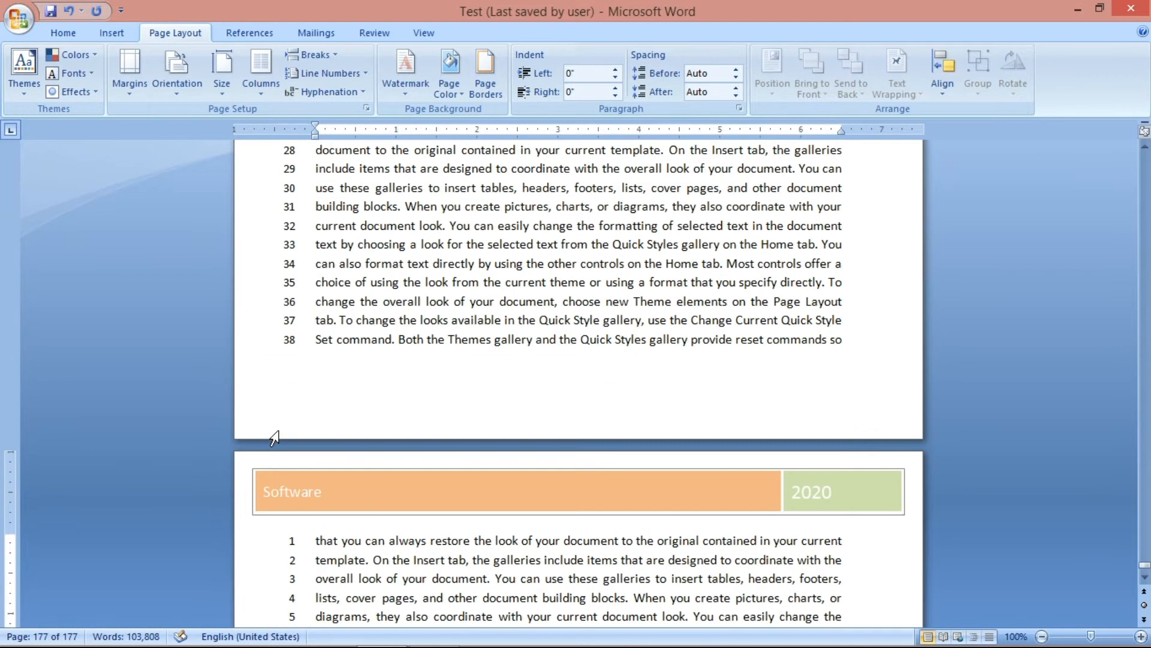
scroll(295, 386, down, 2)
scroll(299, 390, down, 1)
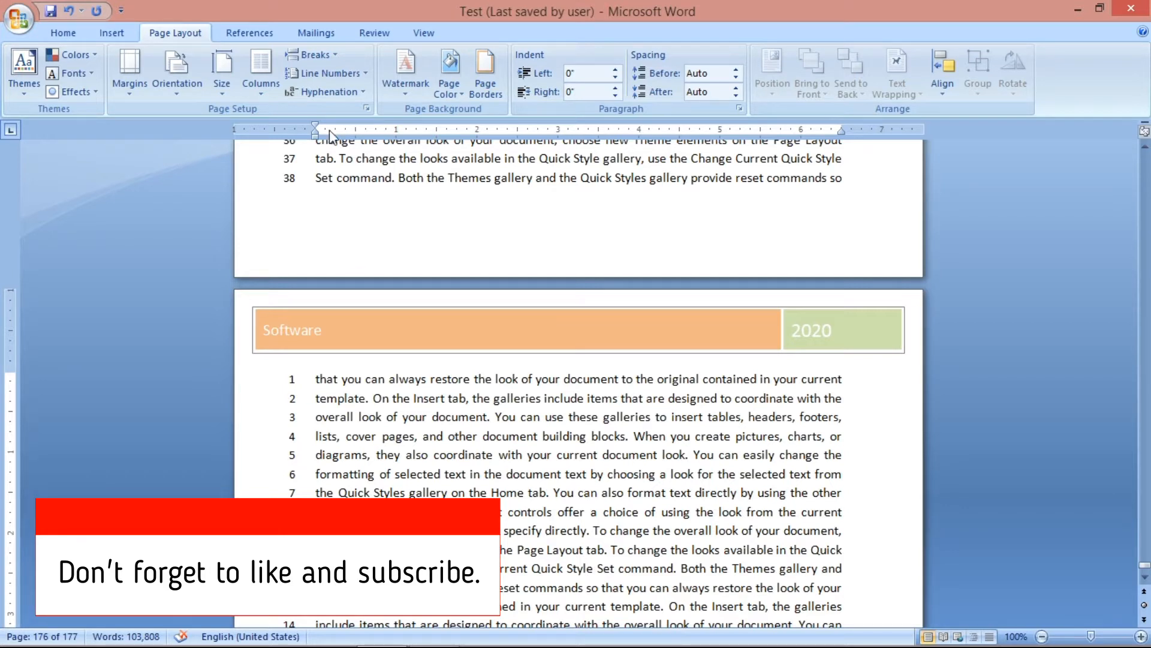
Step: Set the document's line numbering to restart at each section
click(318, 74)
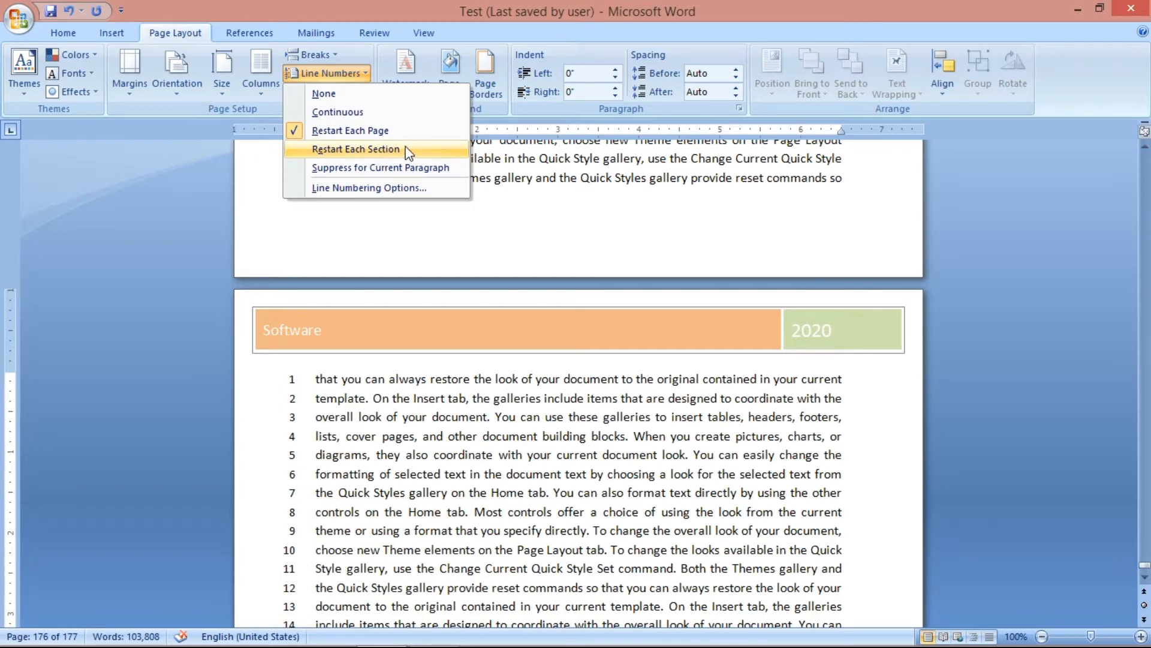
click(483, 476)
scroll(480, 470, down, 7)
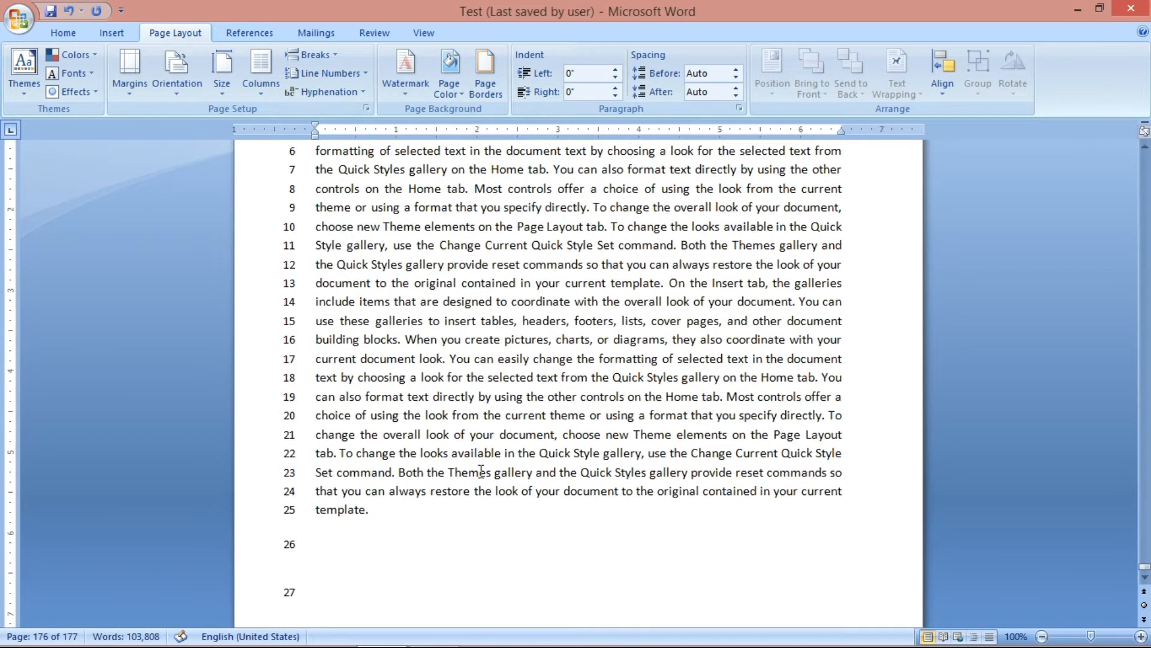
click(347, 73)
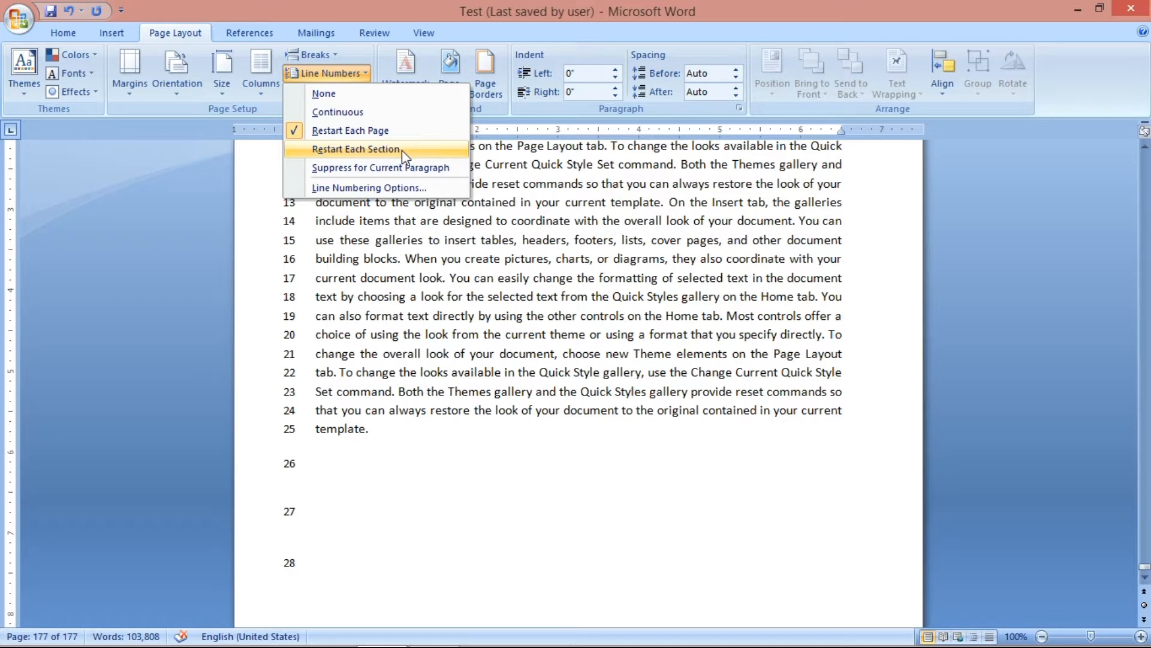
click(402, 150)
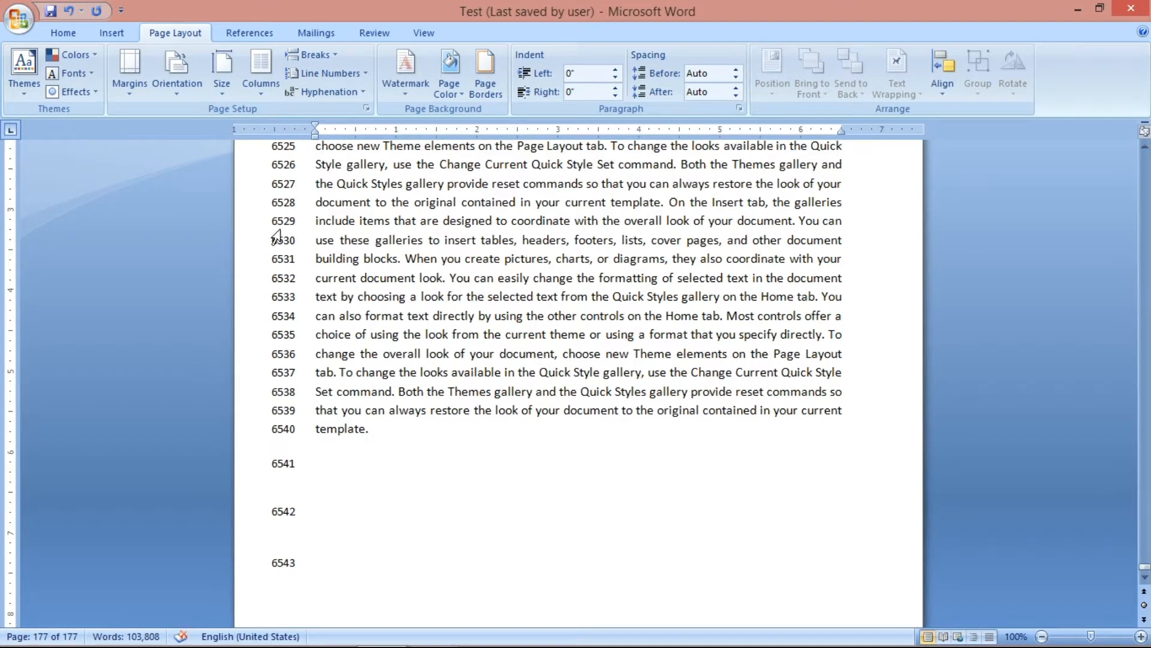
click(305, 78)
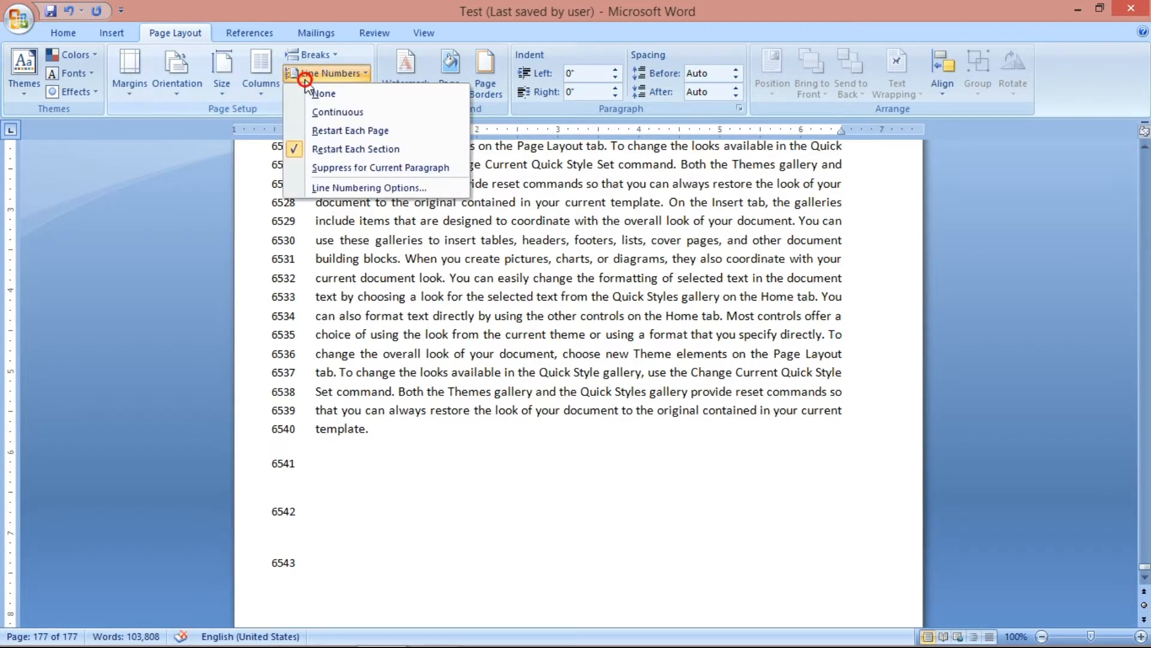
click(279, 393)
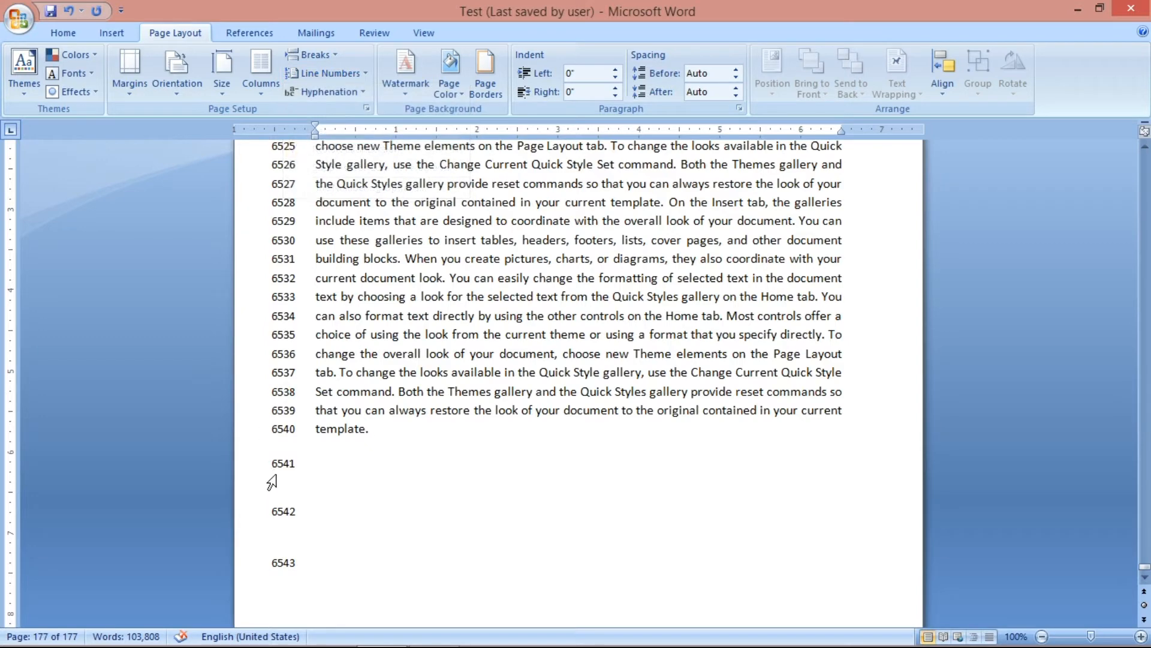
scroll(276, 476, down, 3)
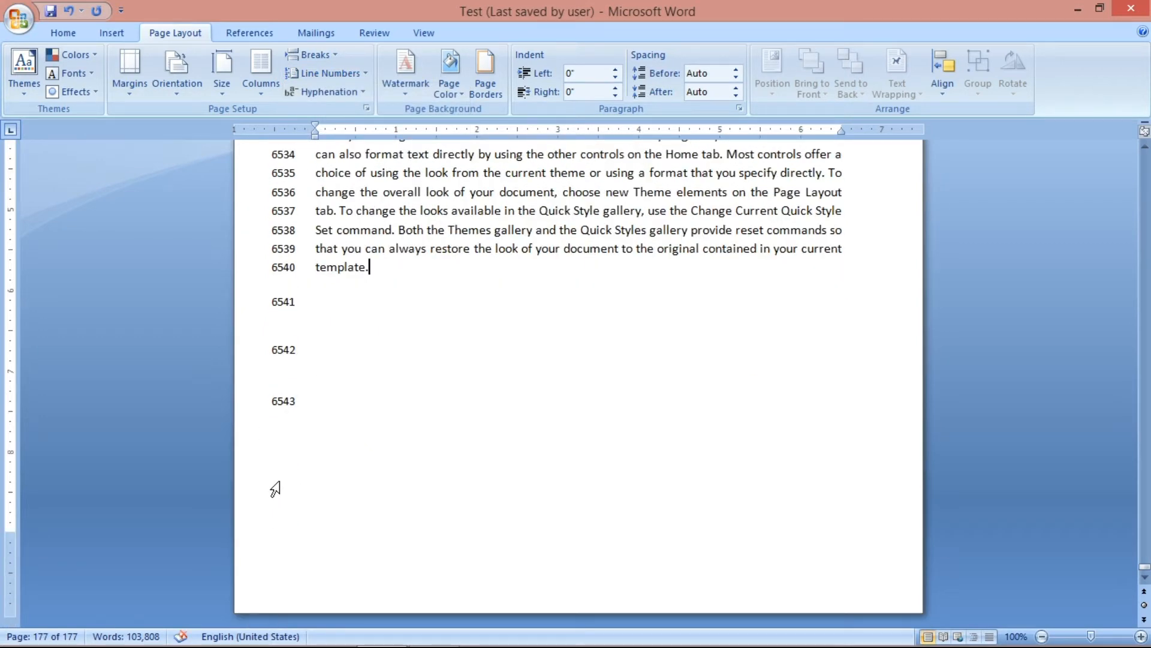
scroll(274, 485, up, 5)
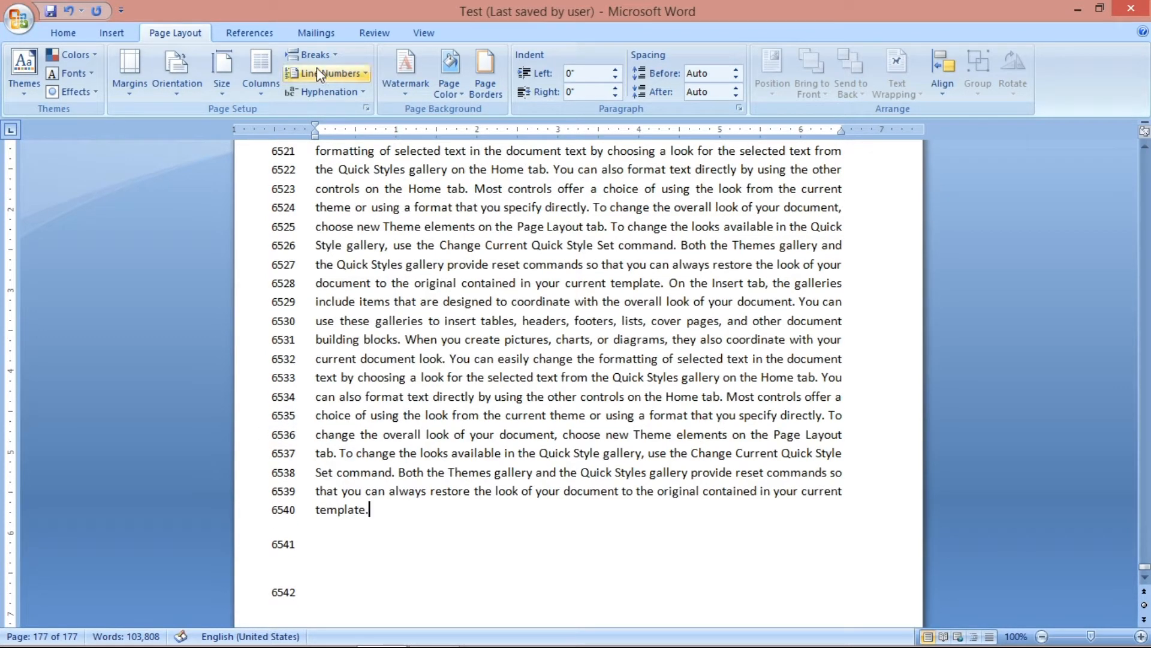
click(318, 73)
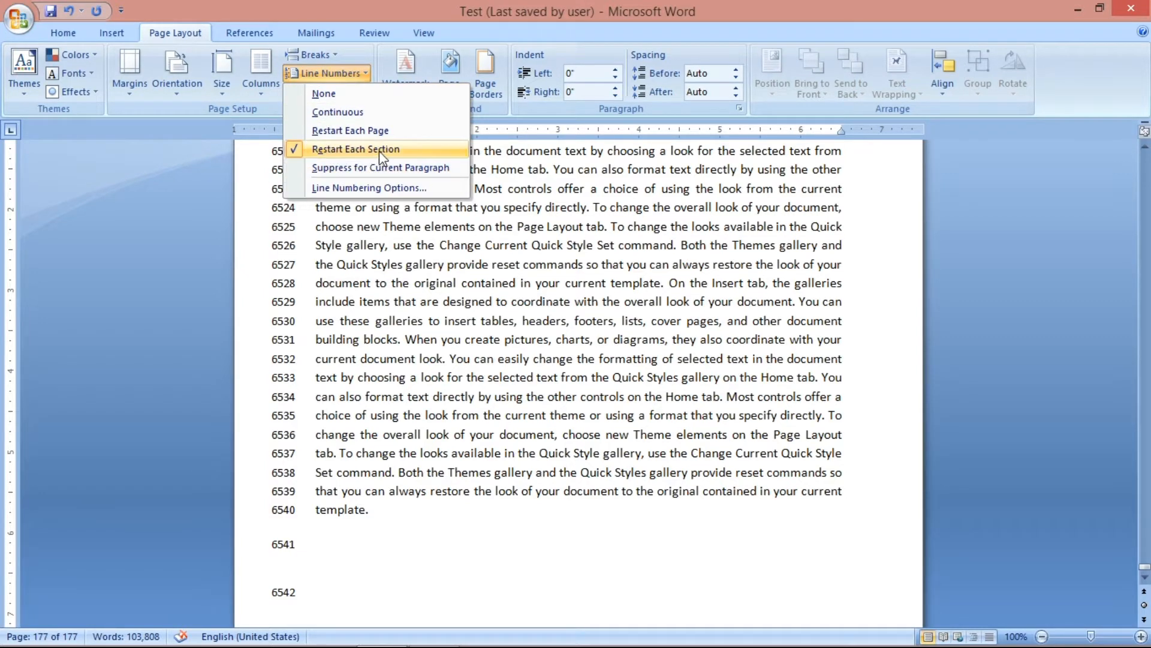
click(325, 53)
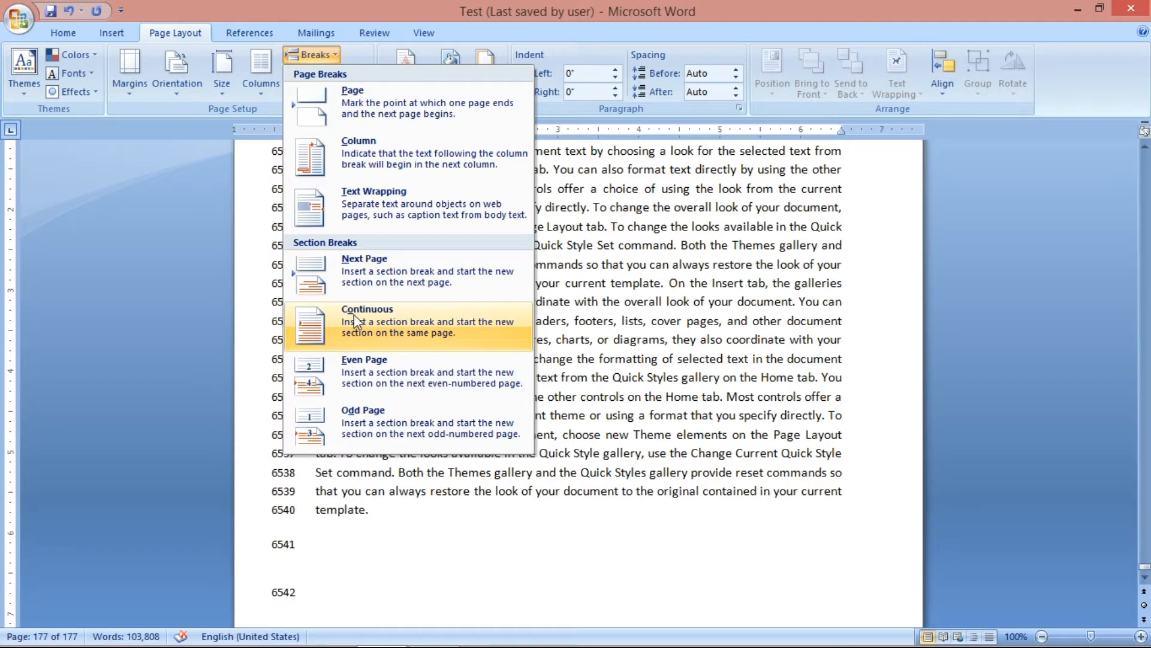
click(368, 527)
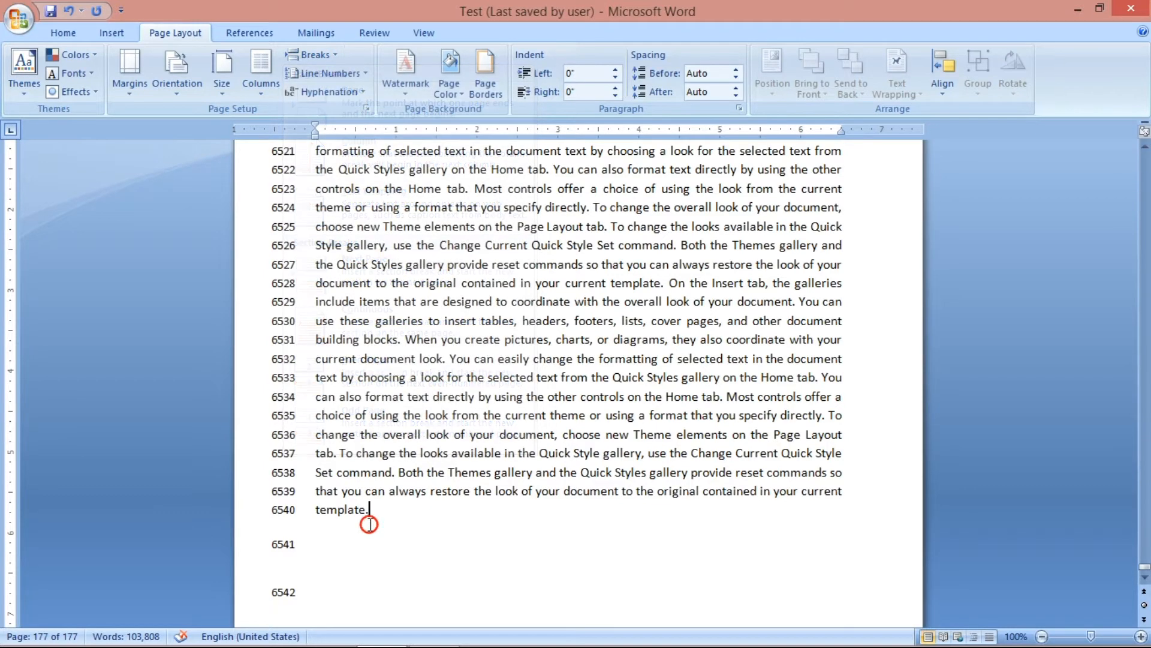
click(313, 73)
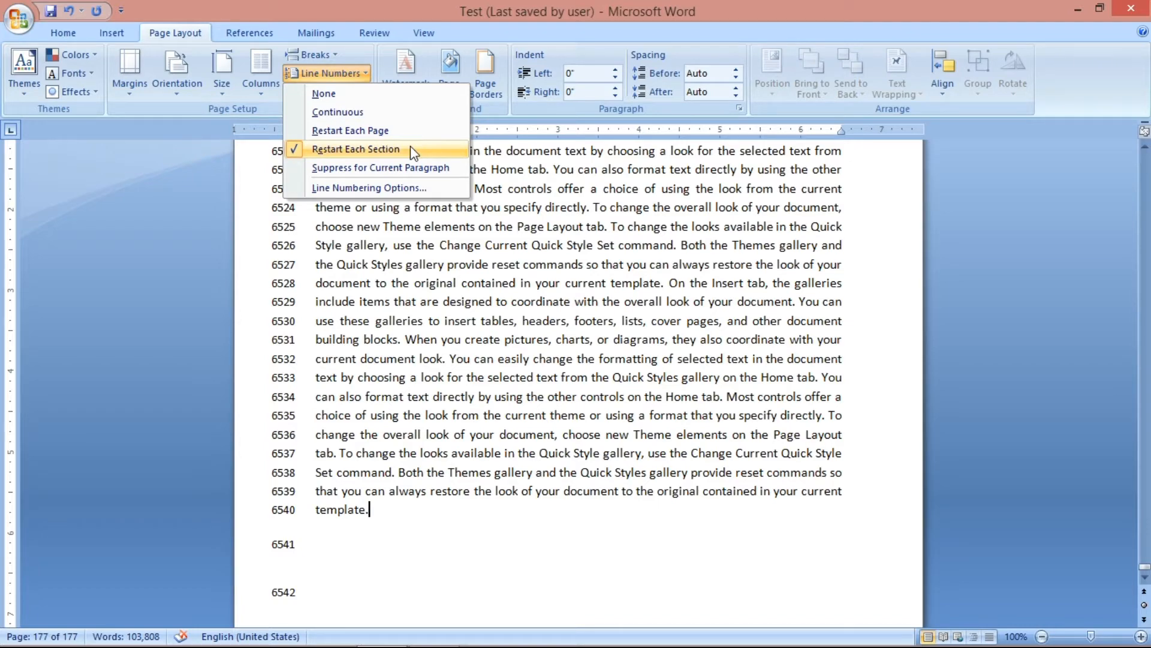
Step: Insert a continuous section break after the COMPUTER heading and check the line numbers through the last page
scroll(416, 323, up, 10)
scroll(422, 334, up, 12)
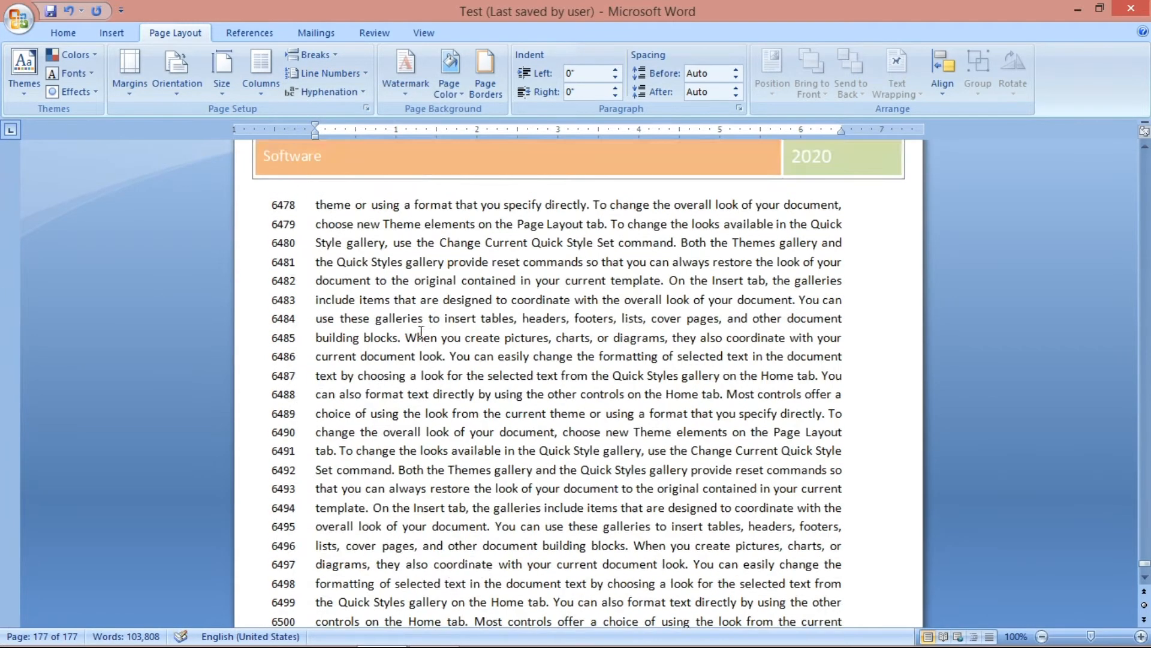
click(399, 334)
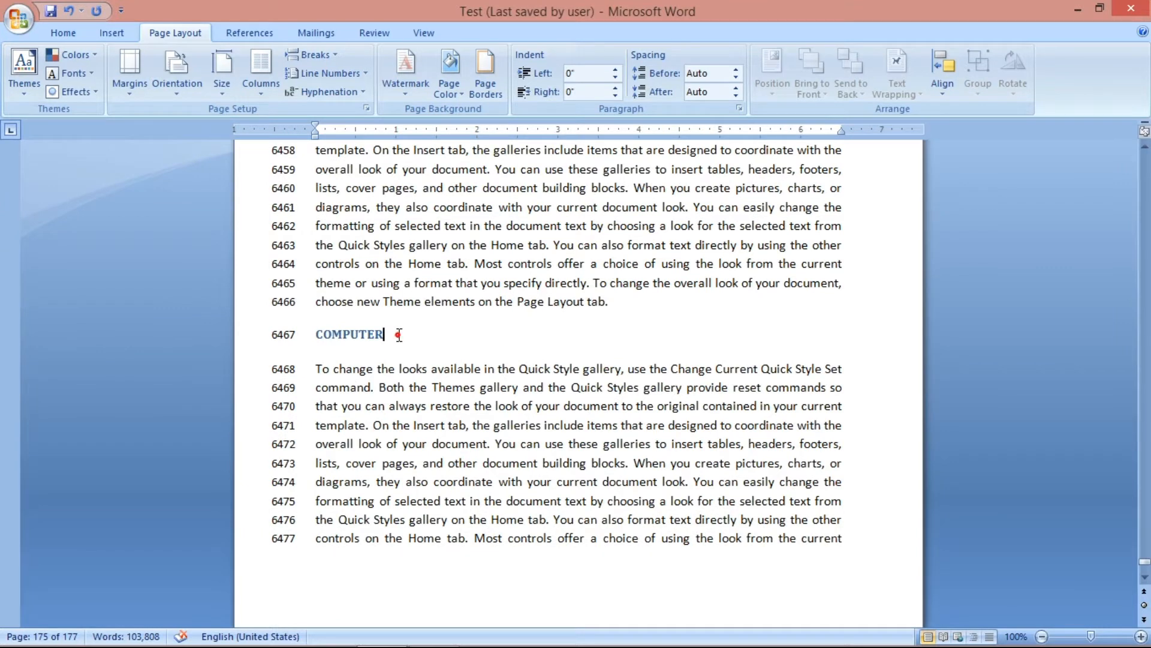
click(332, 75)
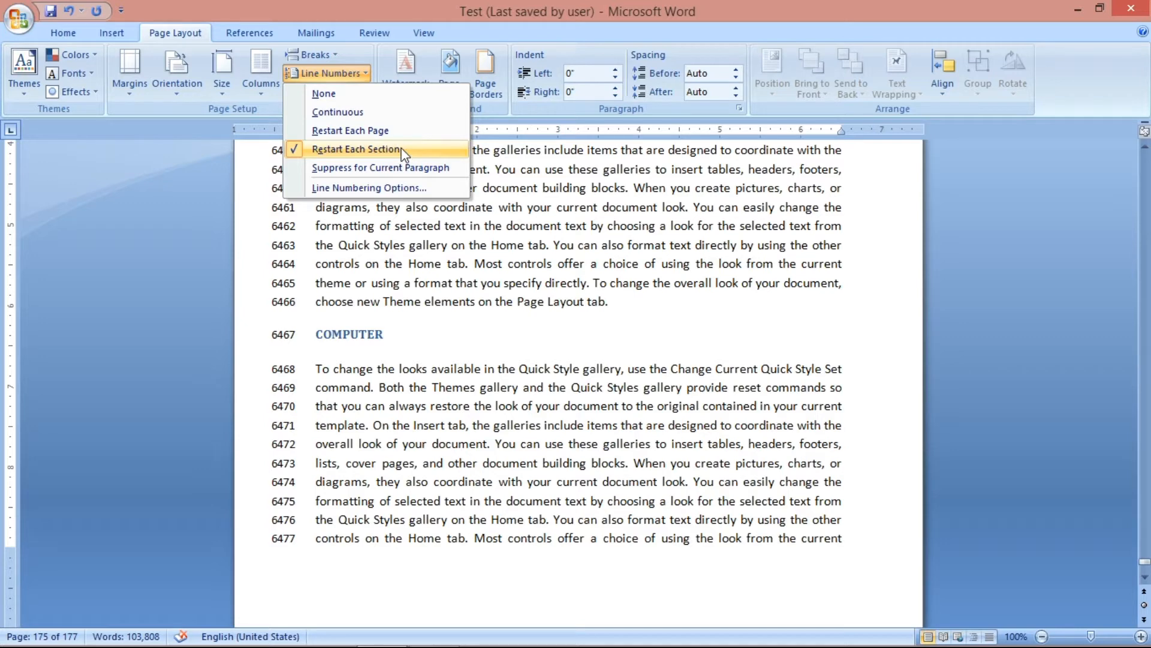
click(319, 50)
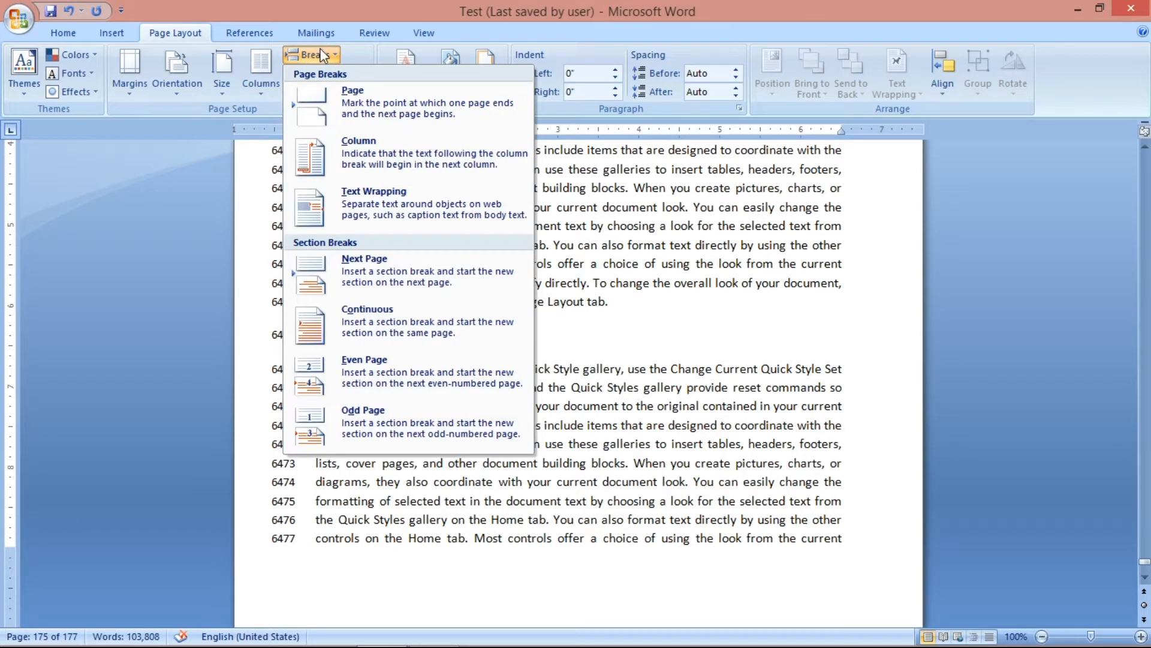
click(378, 313)
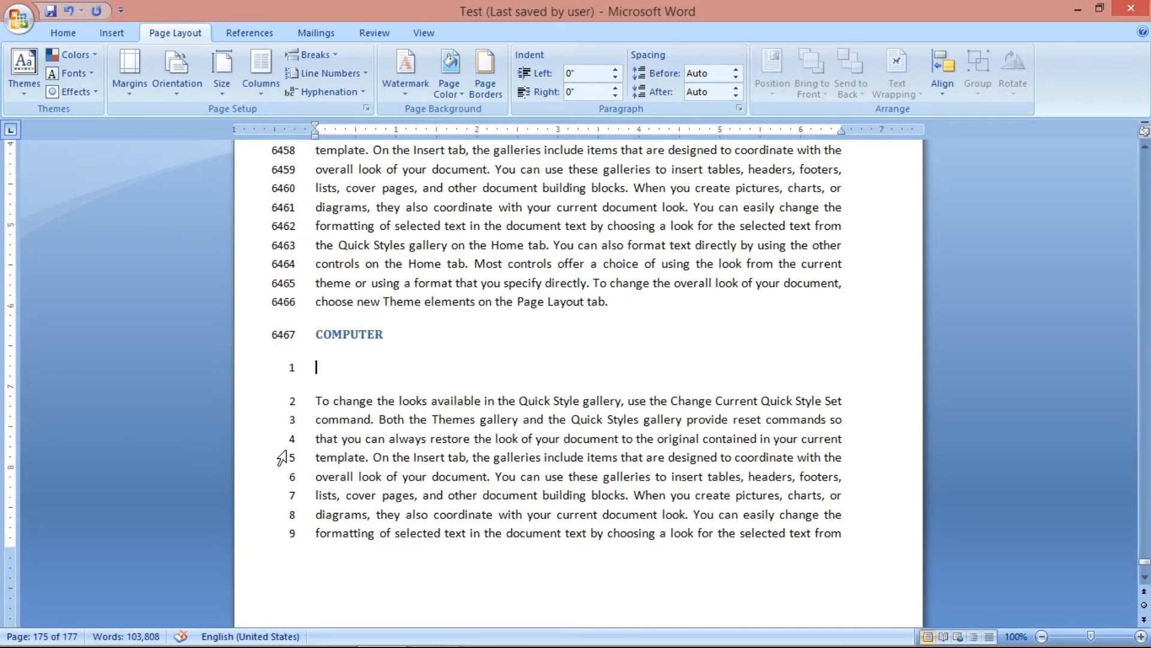
scroll(282, 459, down, 15)
scroll(310, 422, down, 12)
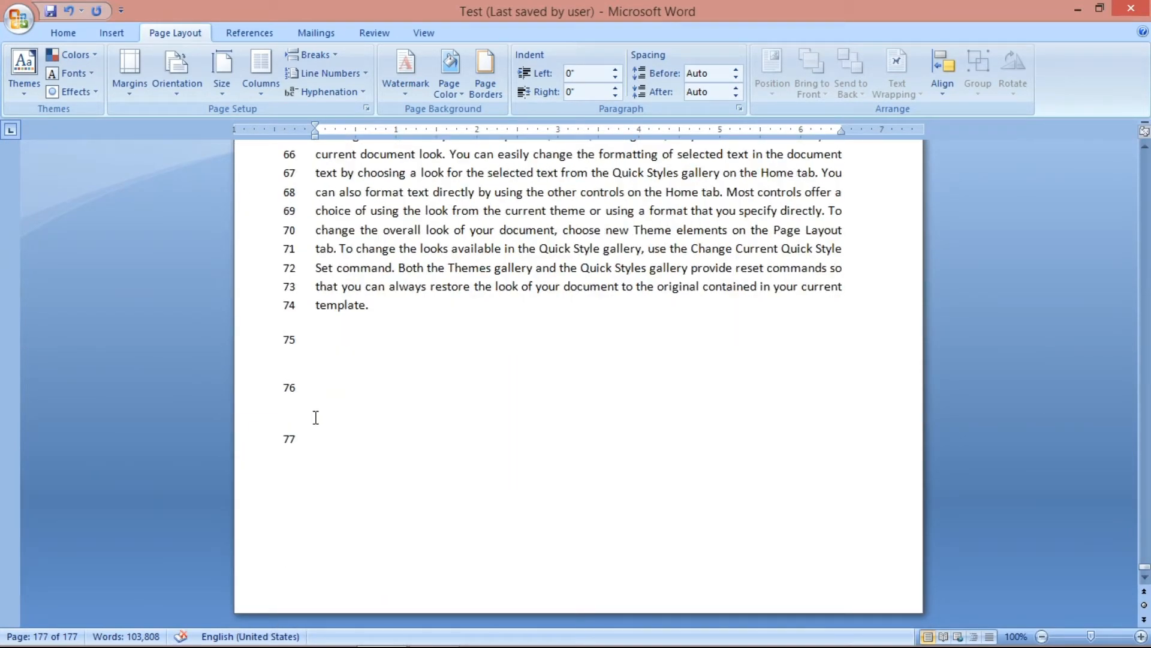
scroll(316, 417, up, 1)
Step: Set the new section's line numbering back to Continuous and check the numbers around the COMPUTER heading
click(341, 74)
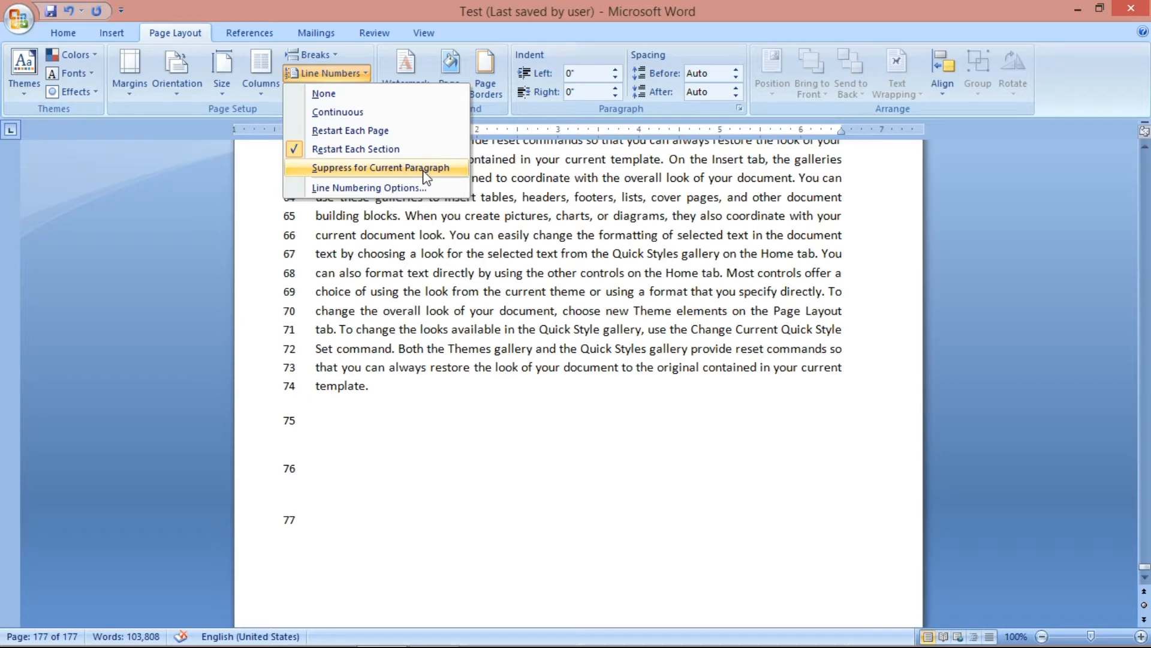
scroll(509, 417, up, 9)
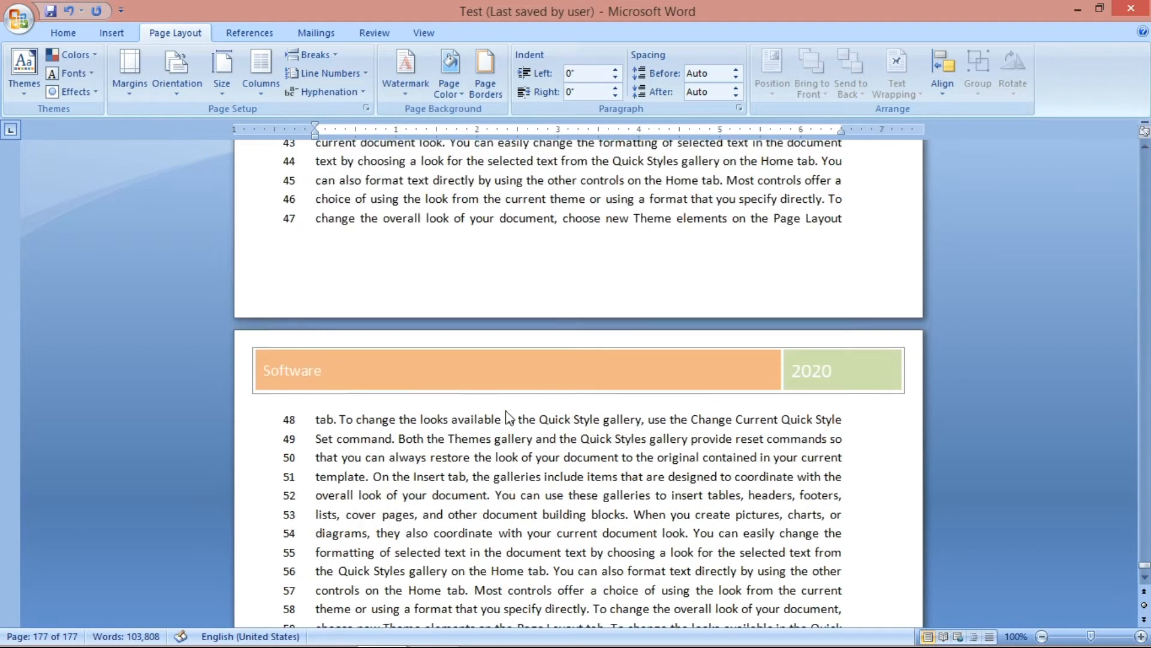
scroll(509, 417, up, 5)
click(318, 73)
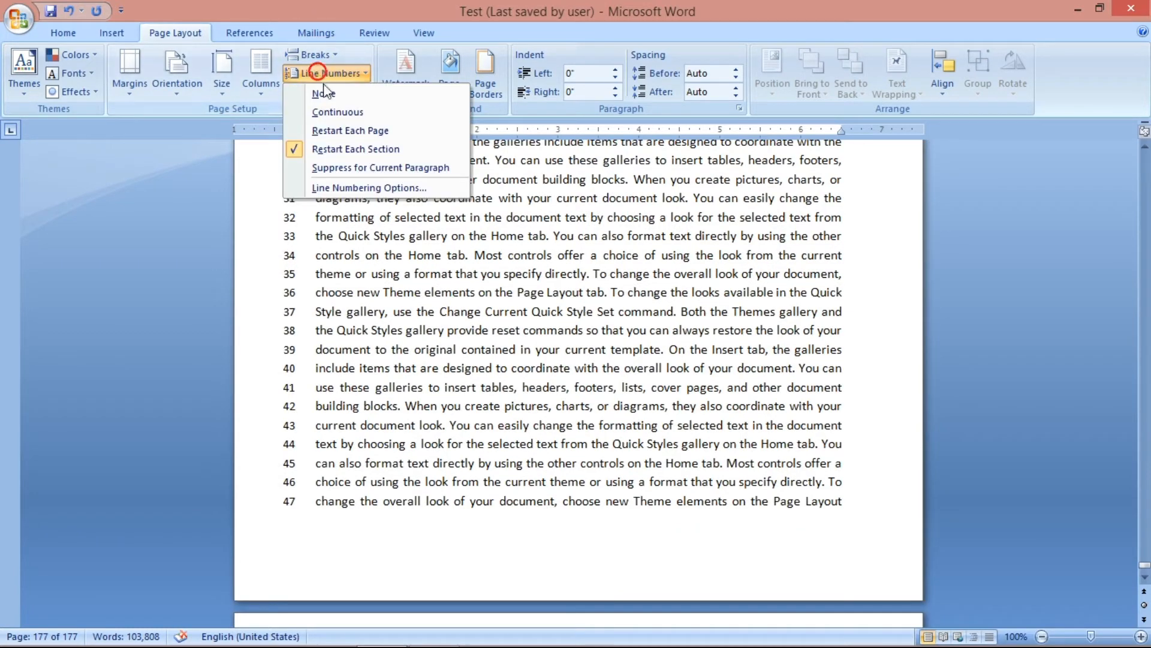
click(336, 113)
scroll(477, 325, down, 3)
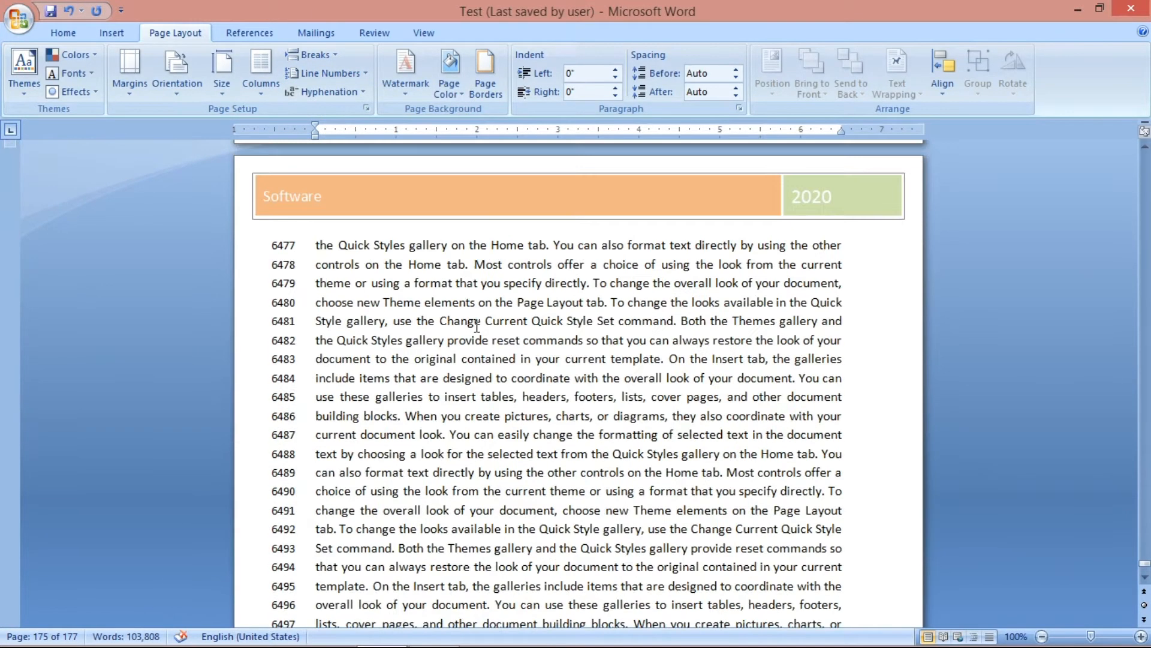
scroll(477, 326, up, 12)
scroll(476, 326, up, 3)
scroll(477, 325, down, 13)
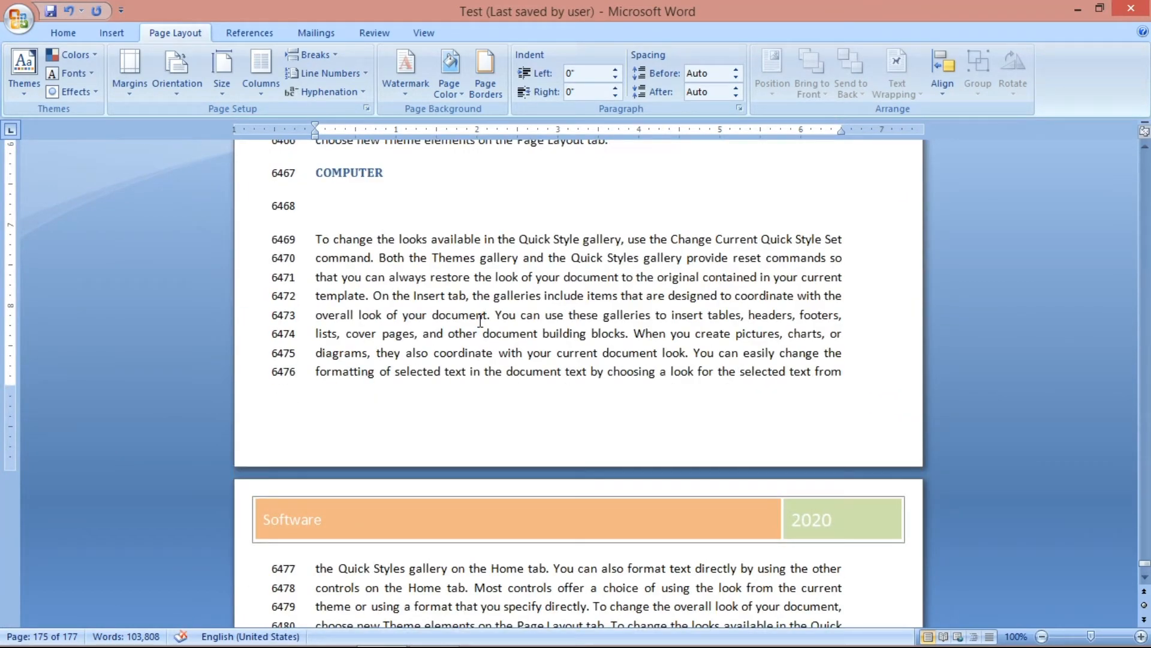
Step: Suppress line numbers for the paragraph below the COMPUTER heading and check it through the document's end
click(410, 257)
click(320, 75)
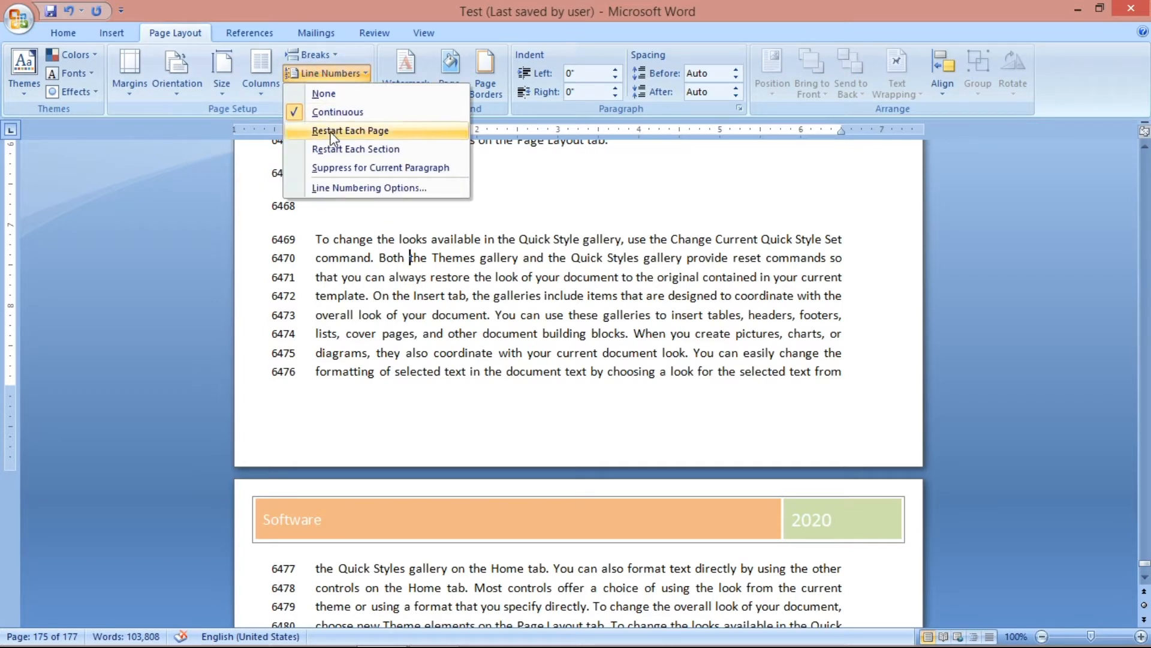
click(339, 168)
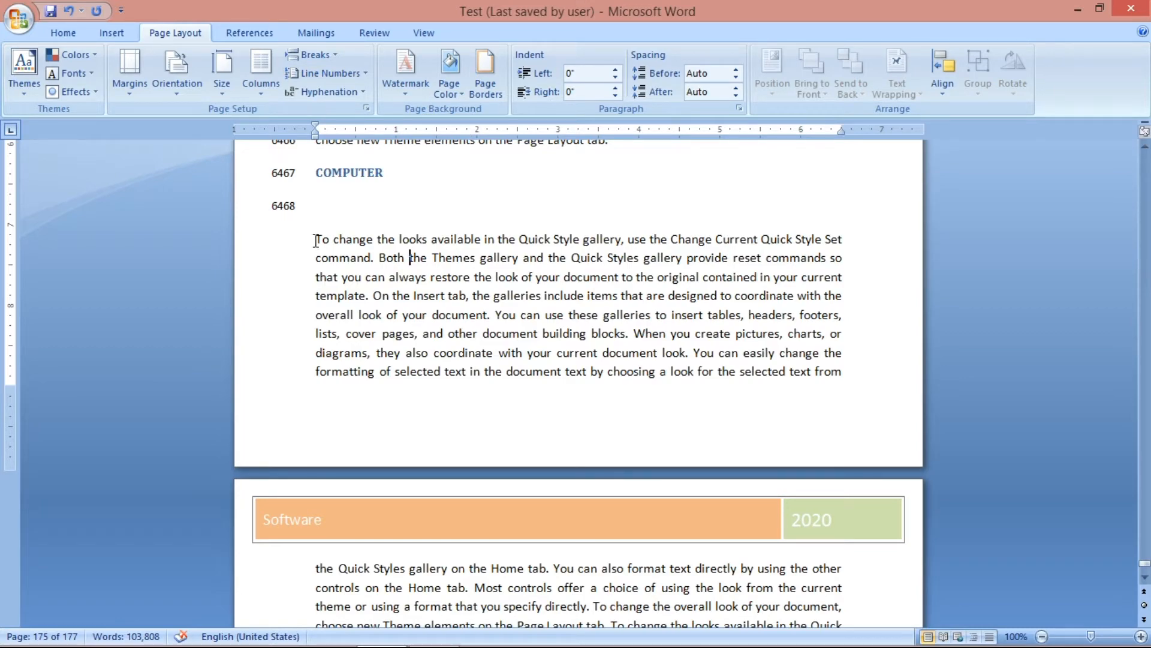
scroll(321, 258, down, 8)
scroll(323, 264, down, 15)
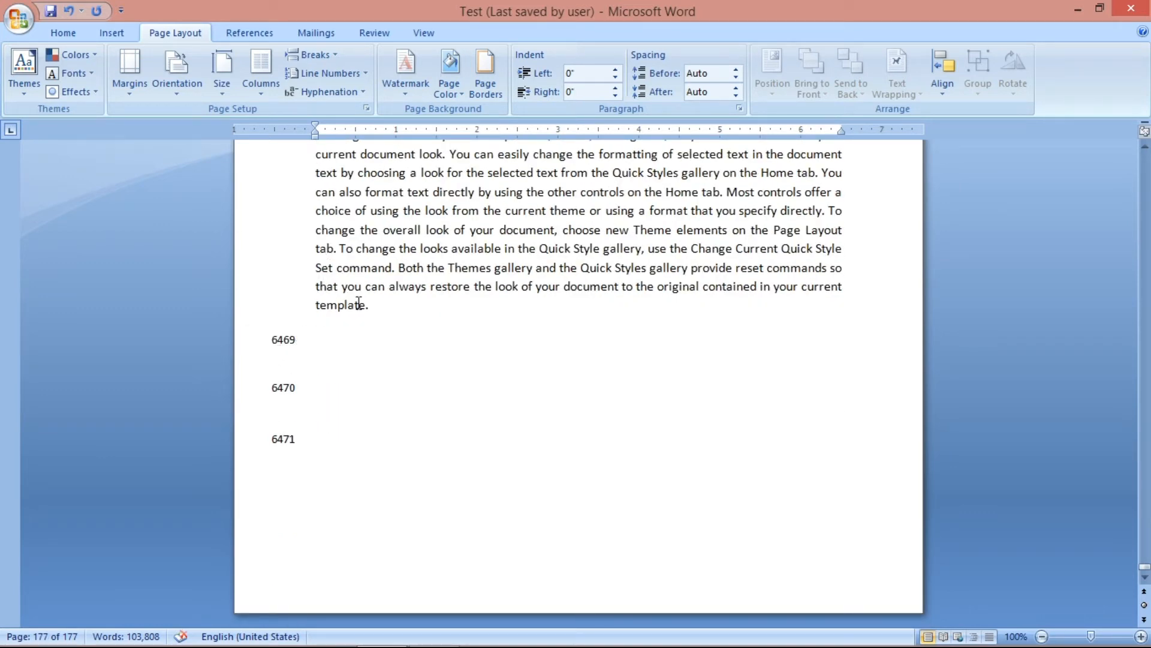
Step: Turn off line number suppression for the last text paragraph, and set the section's line numbering to None
click(364, 250)
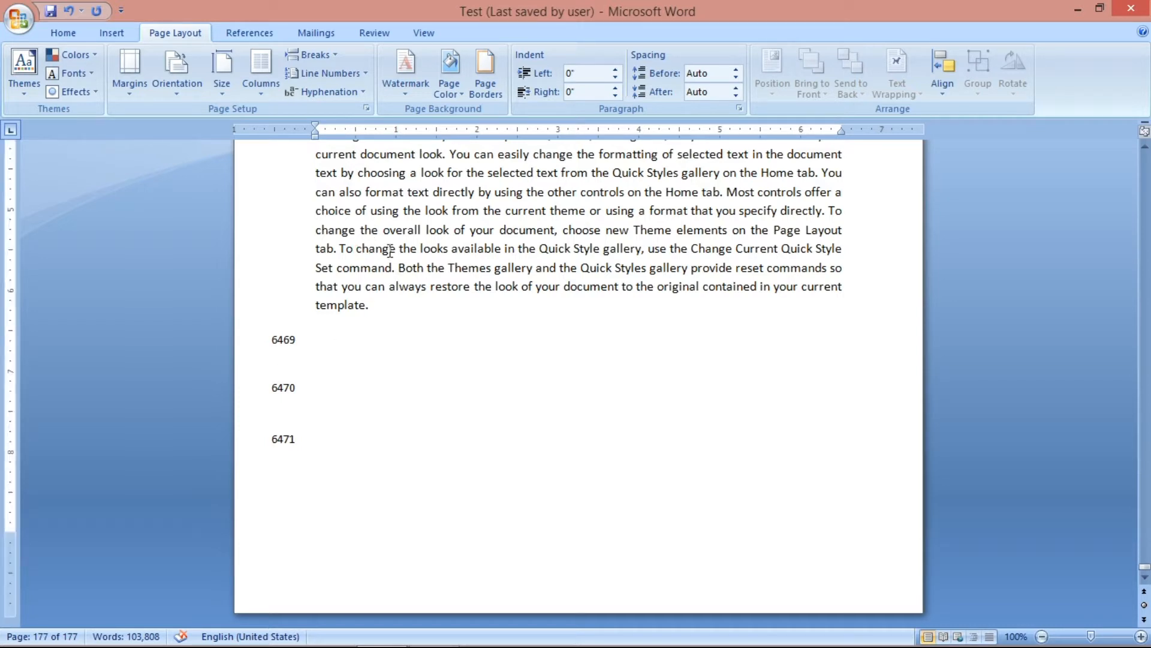
drag(371, 306, 325, 162)
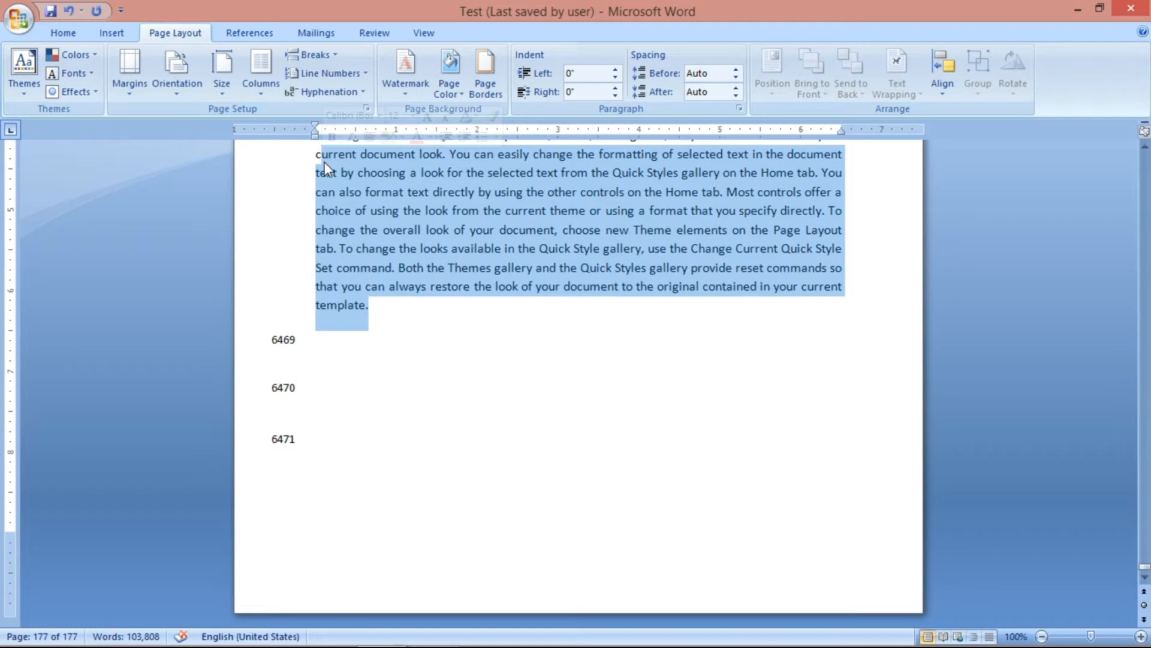
click(329, 188)
click(330, 73)
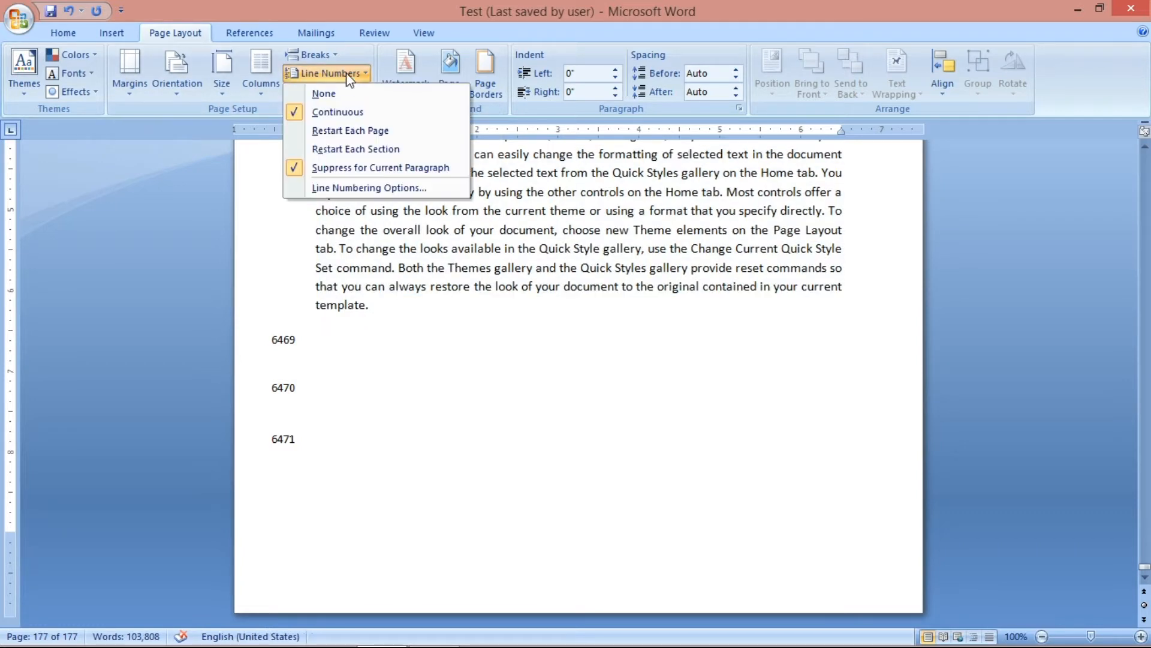
click(327, 168)
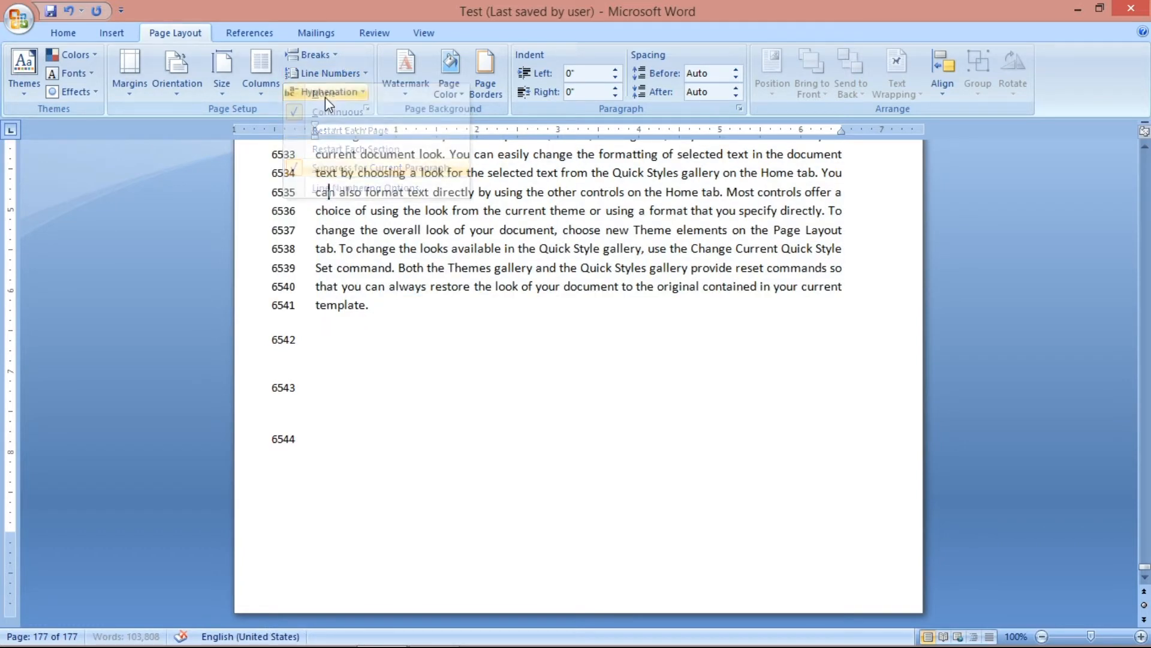
click(312, 73)
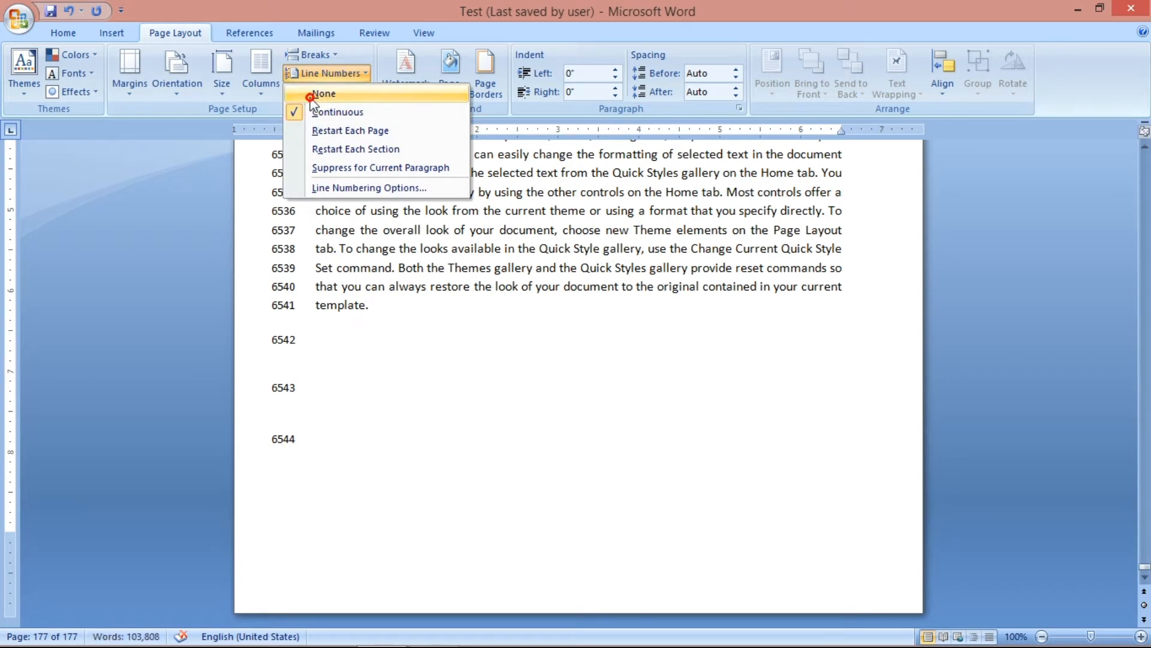
click(316, 95)
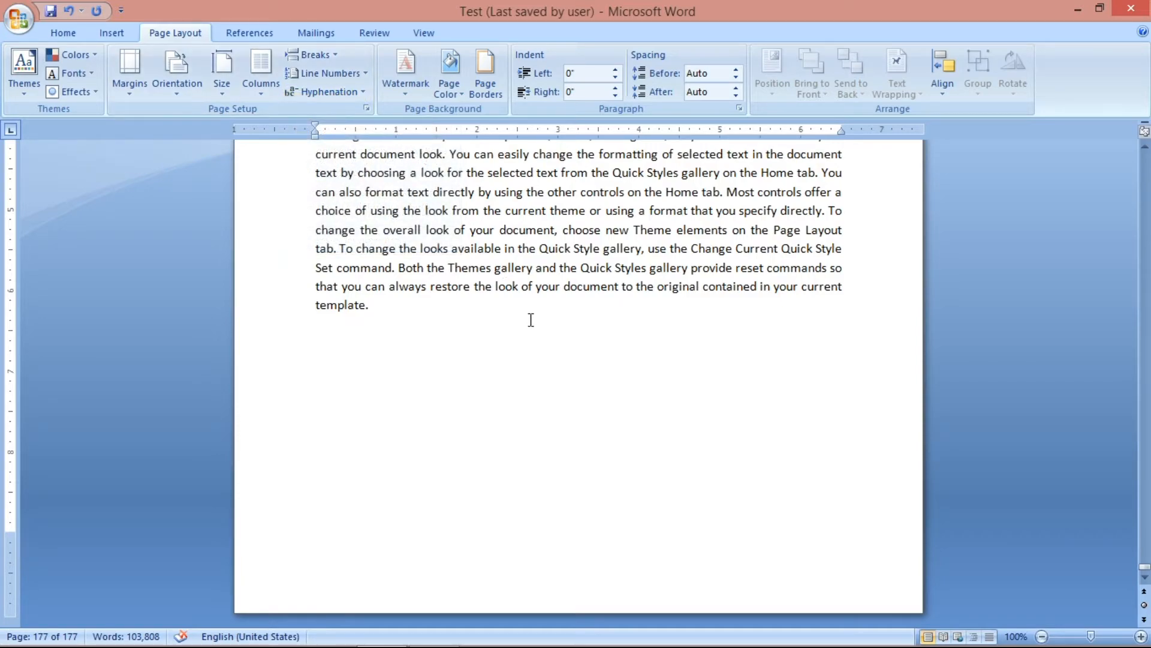
Step: Apply automatic hyphenation with the whole document selected and check the word breaks at the line ends
click(435, 310)
key(ctrl+v)
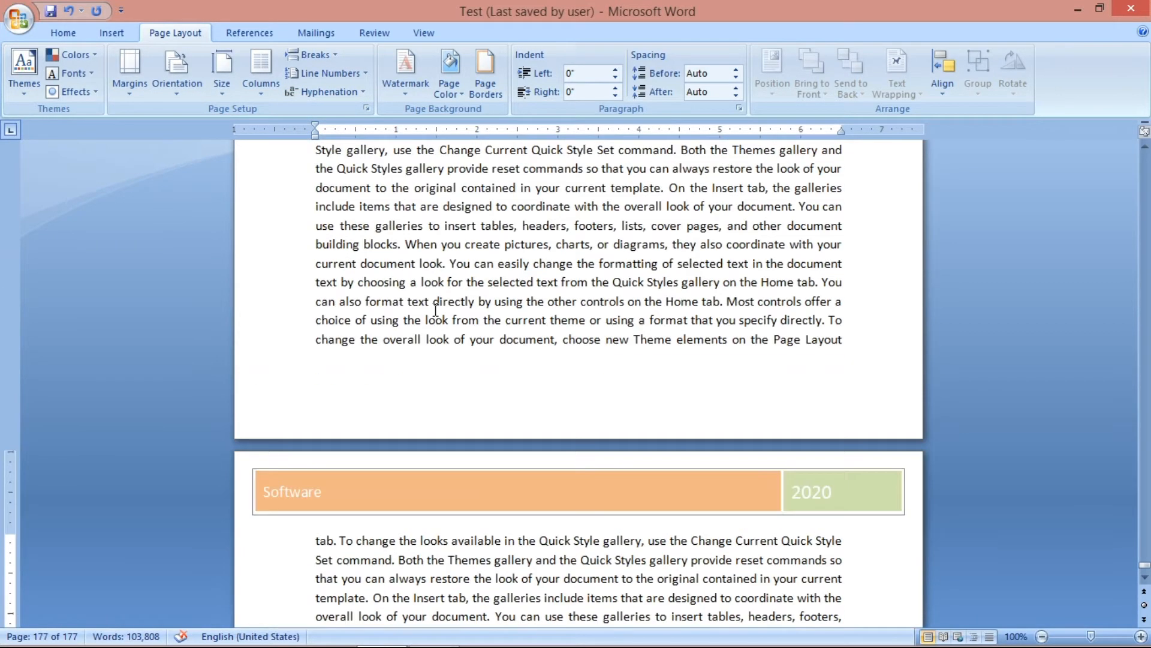
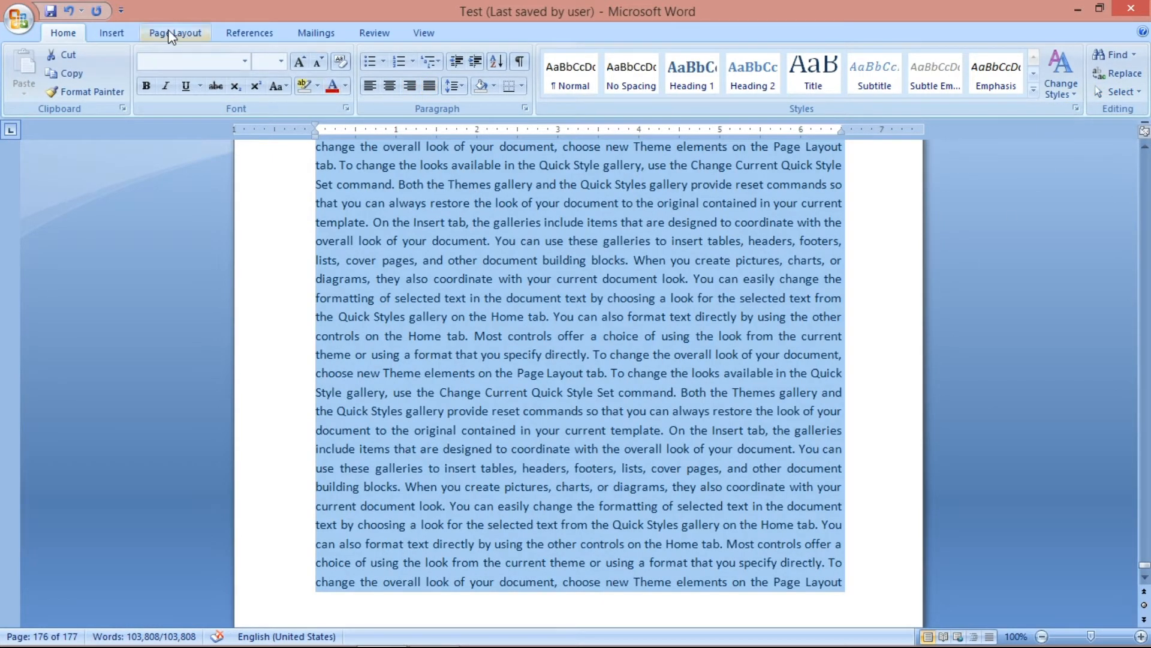
click(169, 32)
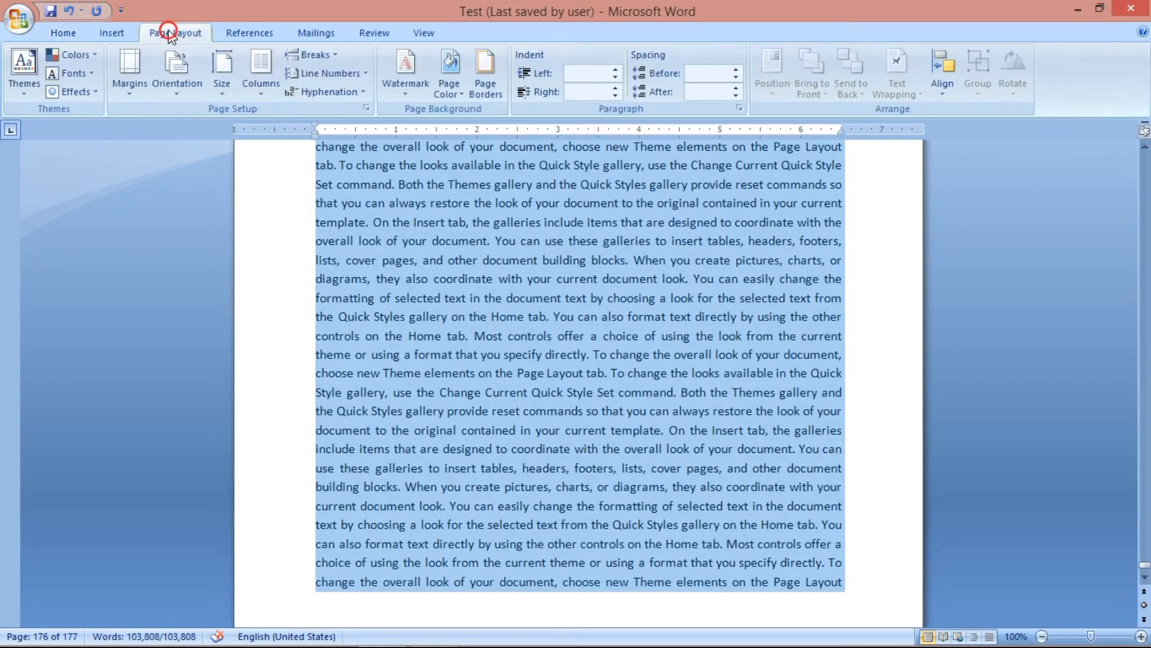
click(318, 94)
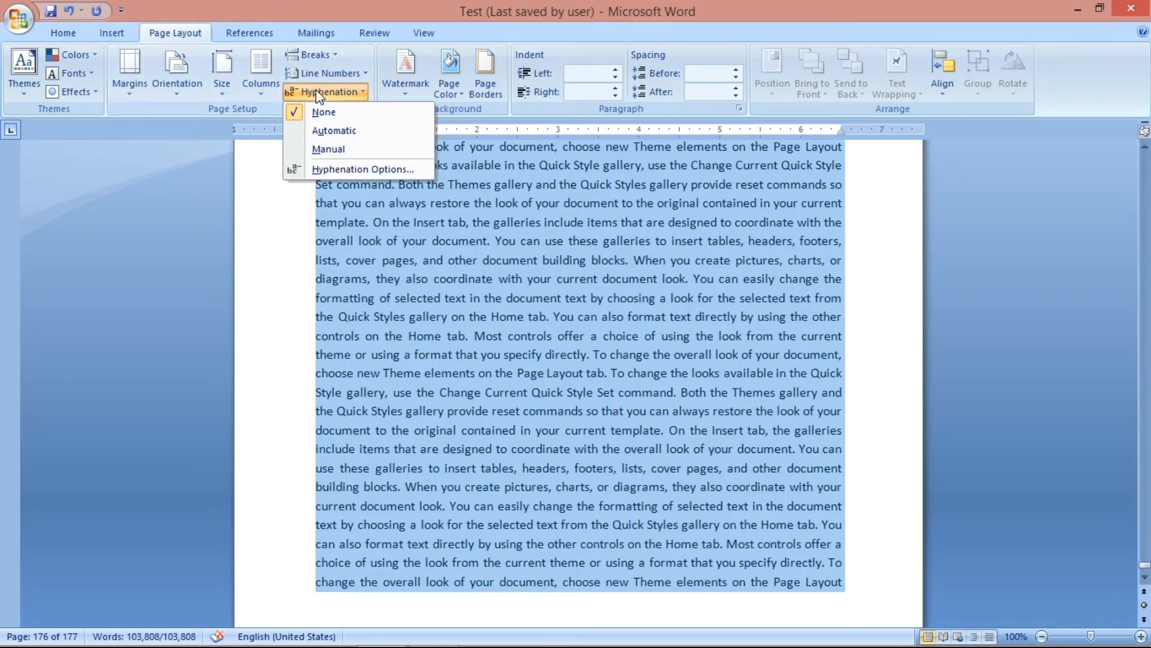
click(358, 135)
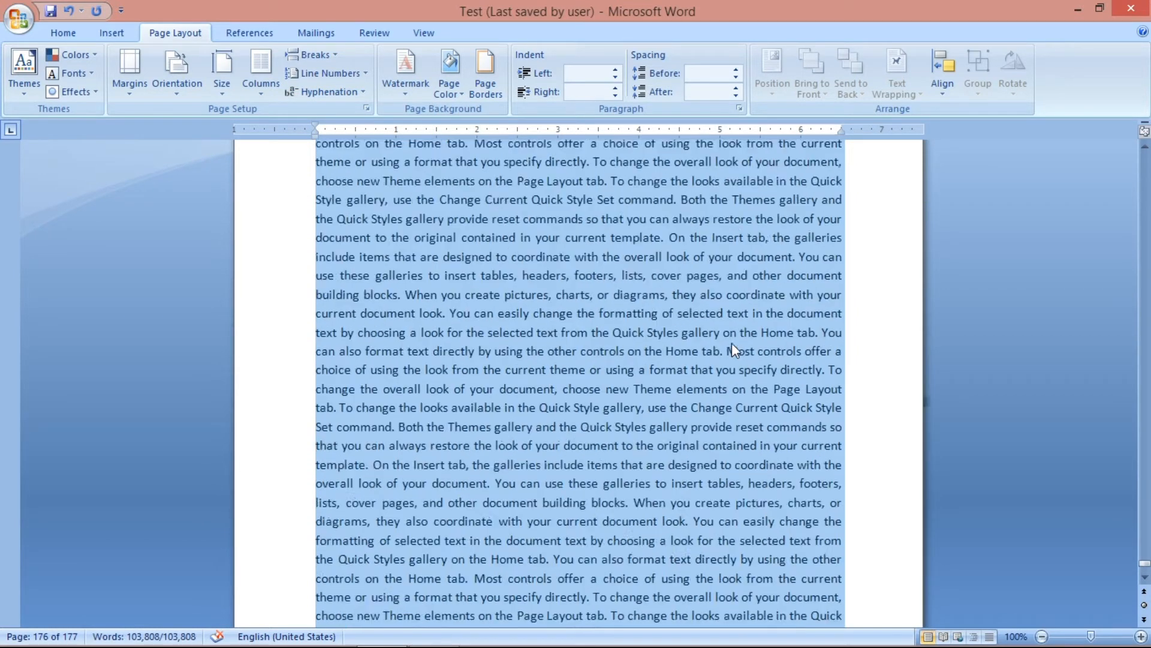
scroll(735, 351, up, 6)
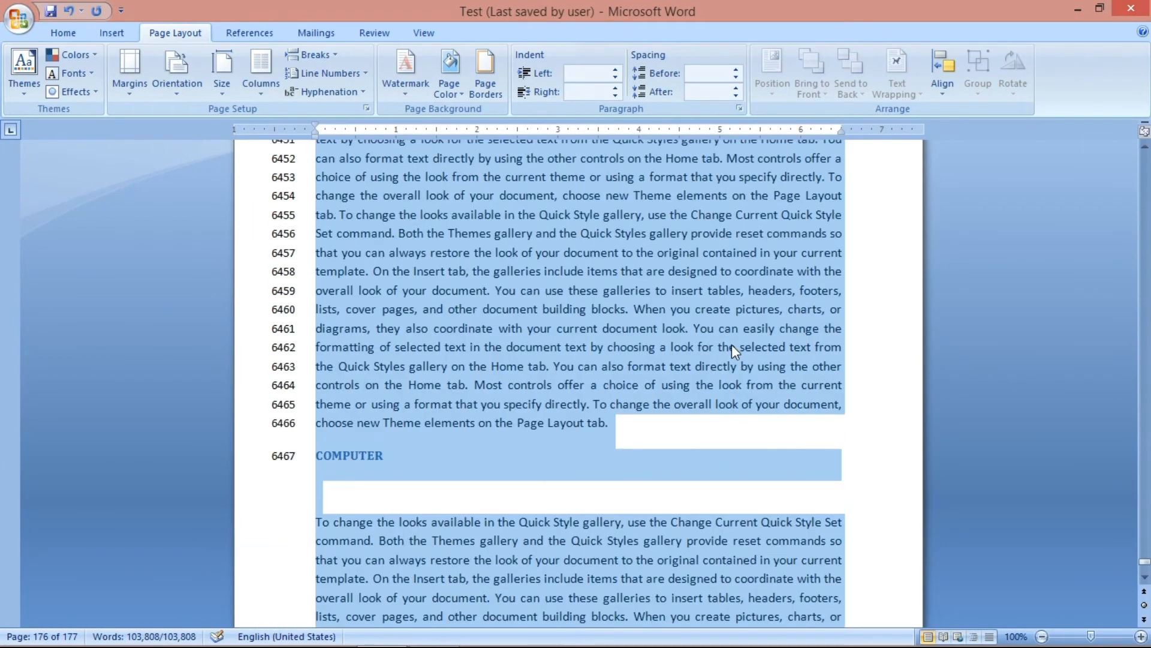
scroll(731, 345, up, 9)
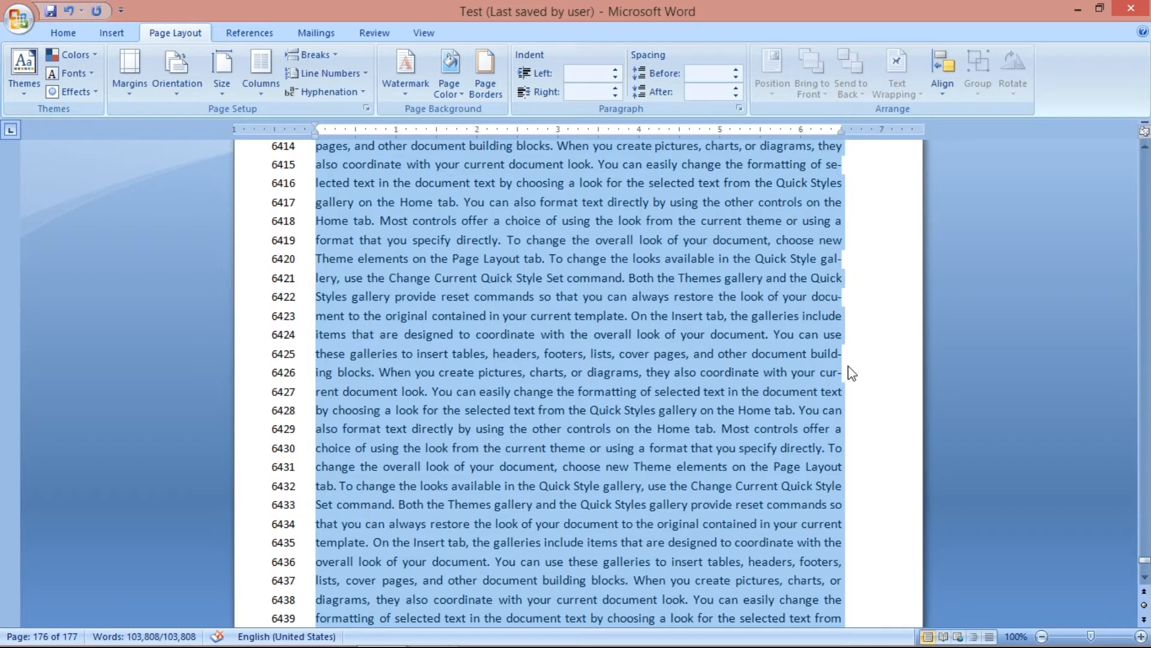
scroll(841, 307, up, 3)
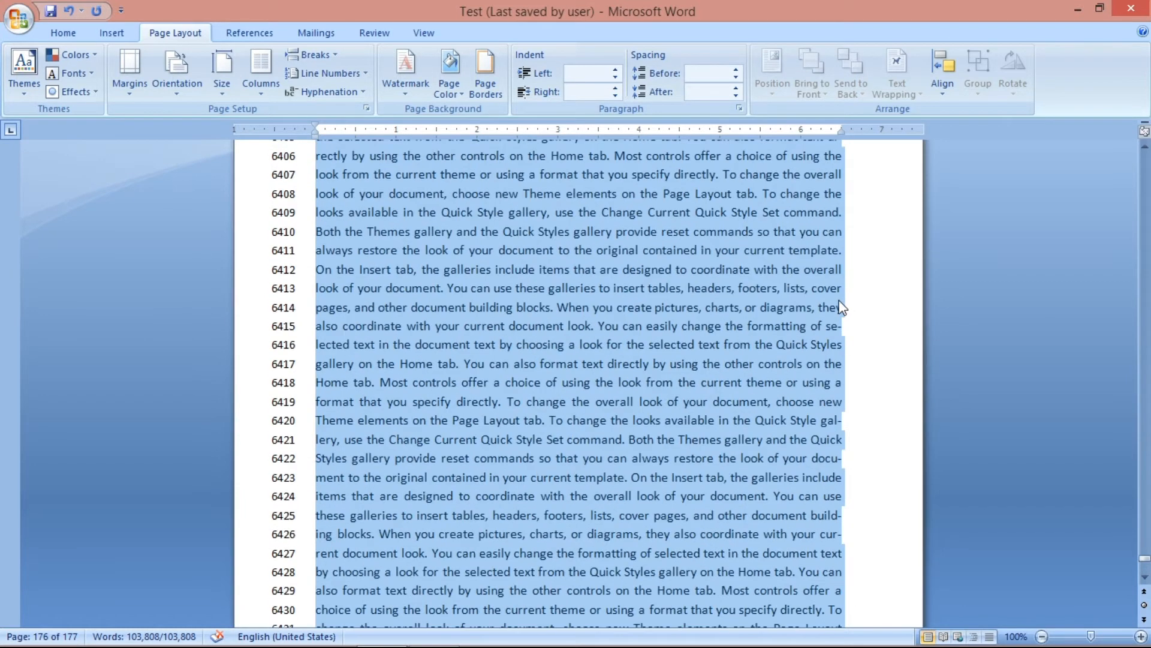
scroll(841, 307, up, 2)
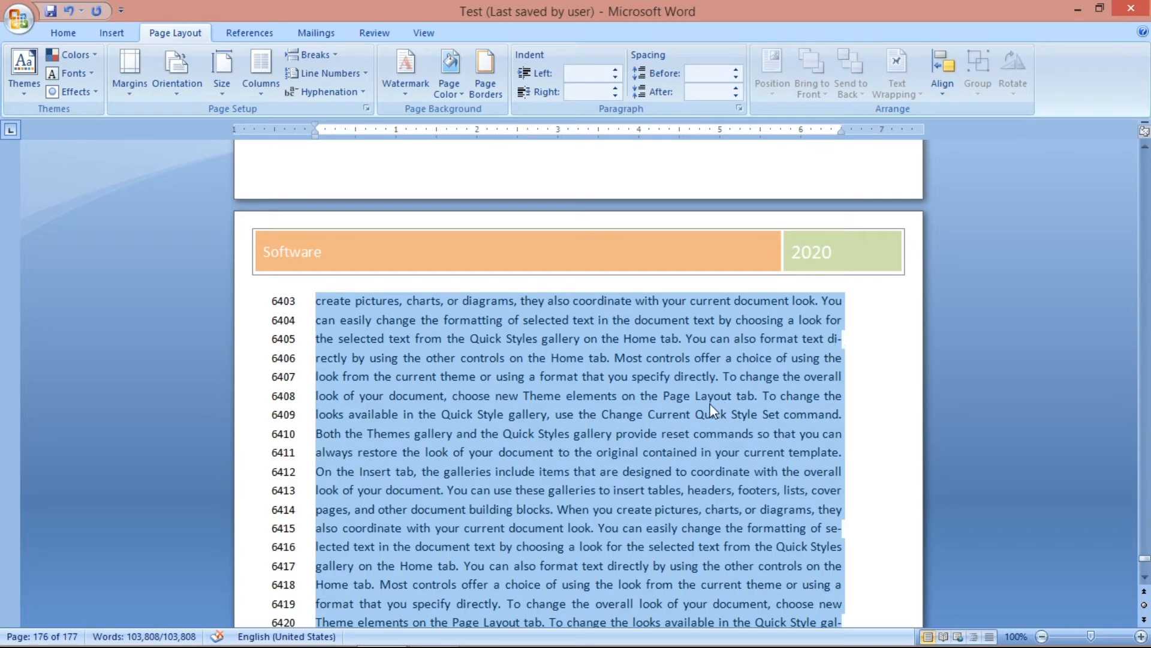
scroll(664, 440, down, 4)
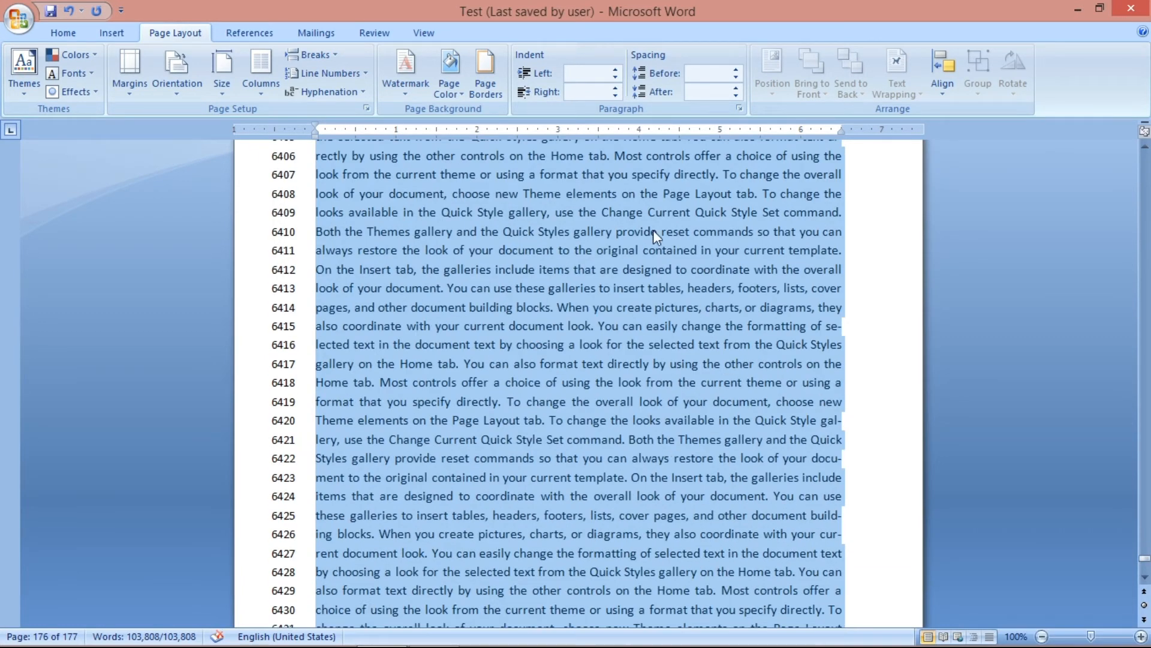
Step: Set the document's hyphenation to None and look over the text on the following pages
click(327, 92)
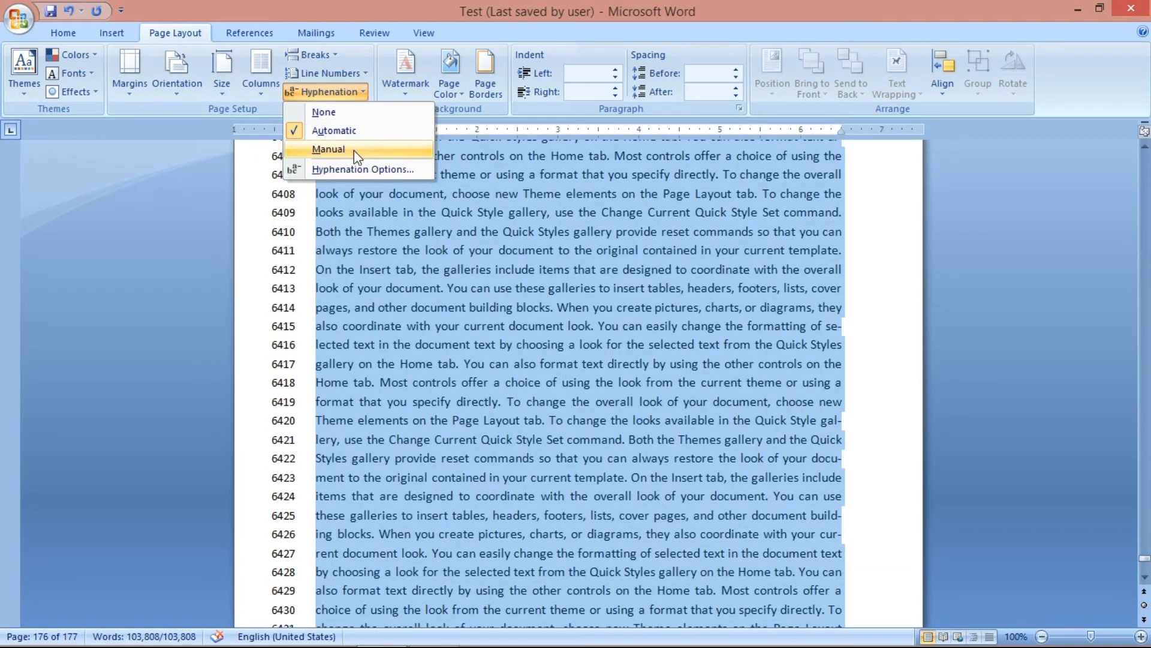
click(324, 112)
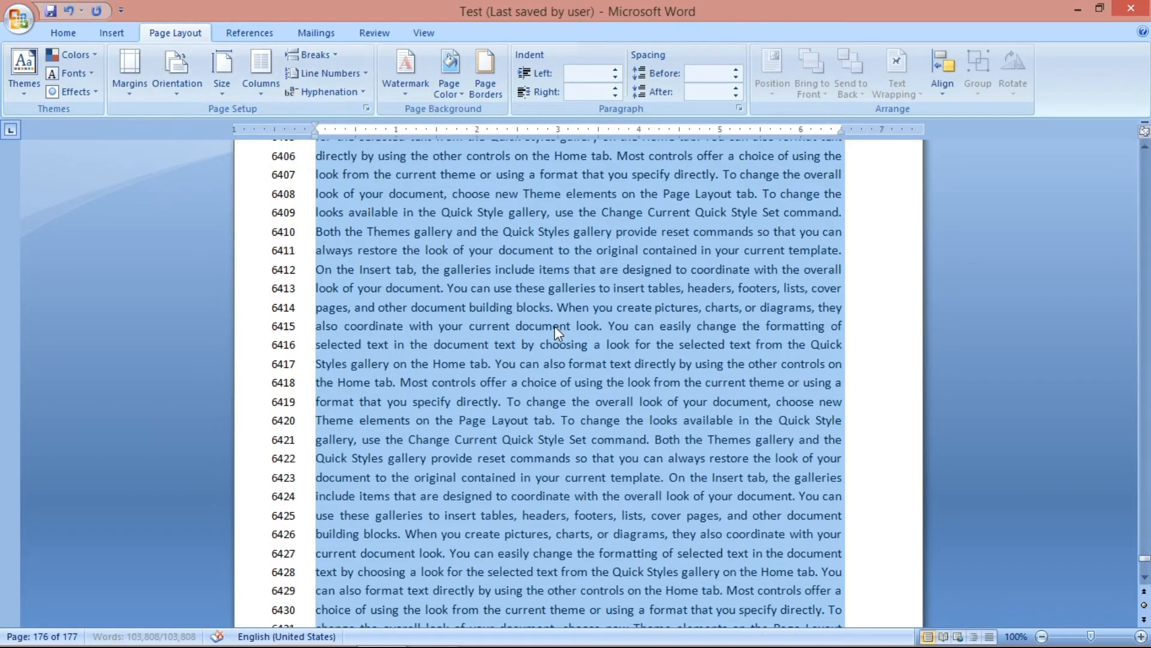
scroll(555, 326, down, 20)
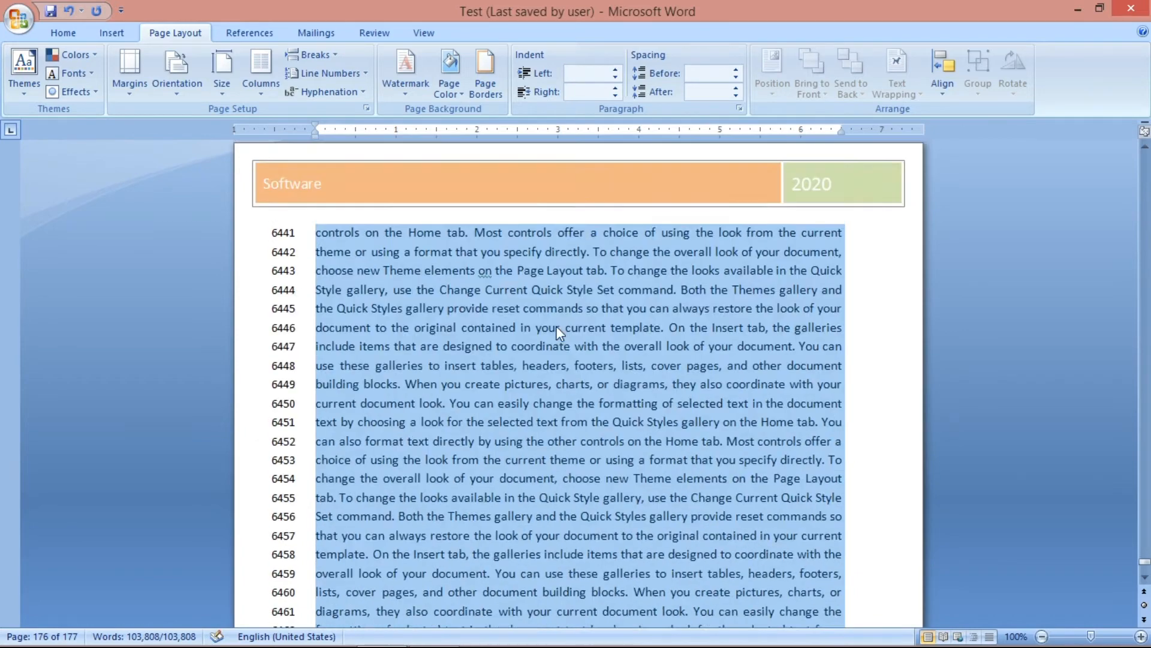
scroll(548, 333, down, 5)
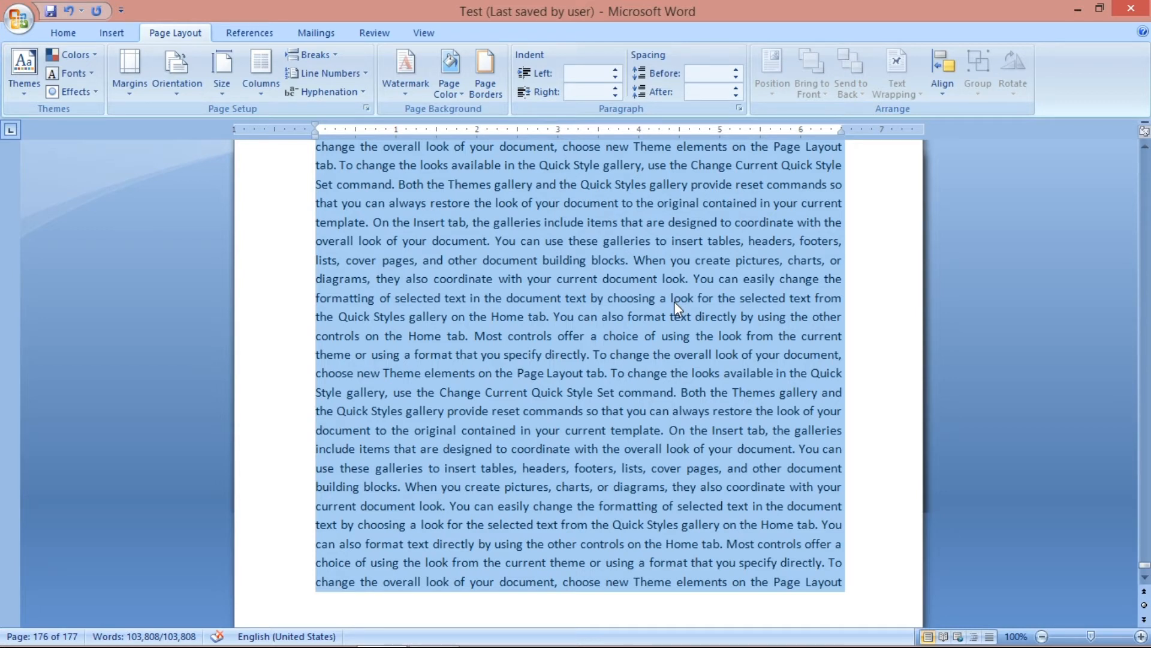
Step: Look through the preset watermark designs, and set up a custom watermark of the picture type
click(406, 70)
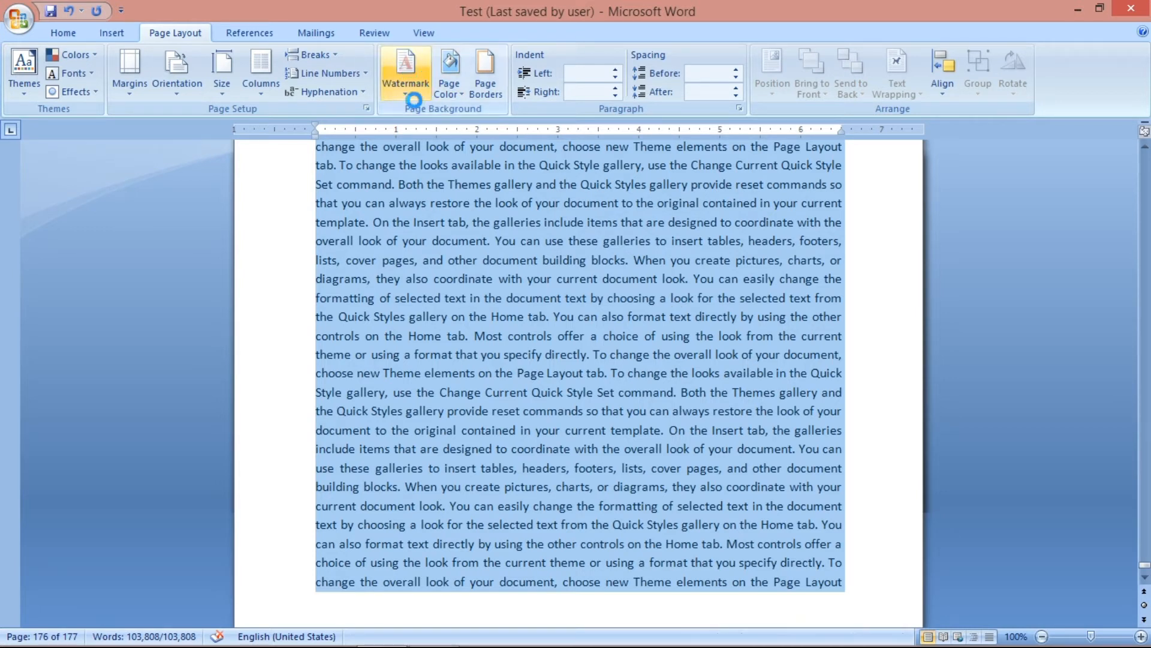
scroll(540, 180, down, 3)
scroll(552, 180, up, 3)
scroll(581, 207, down, 3)
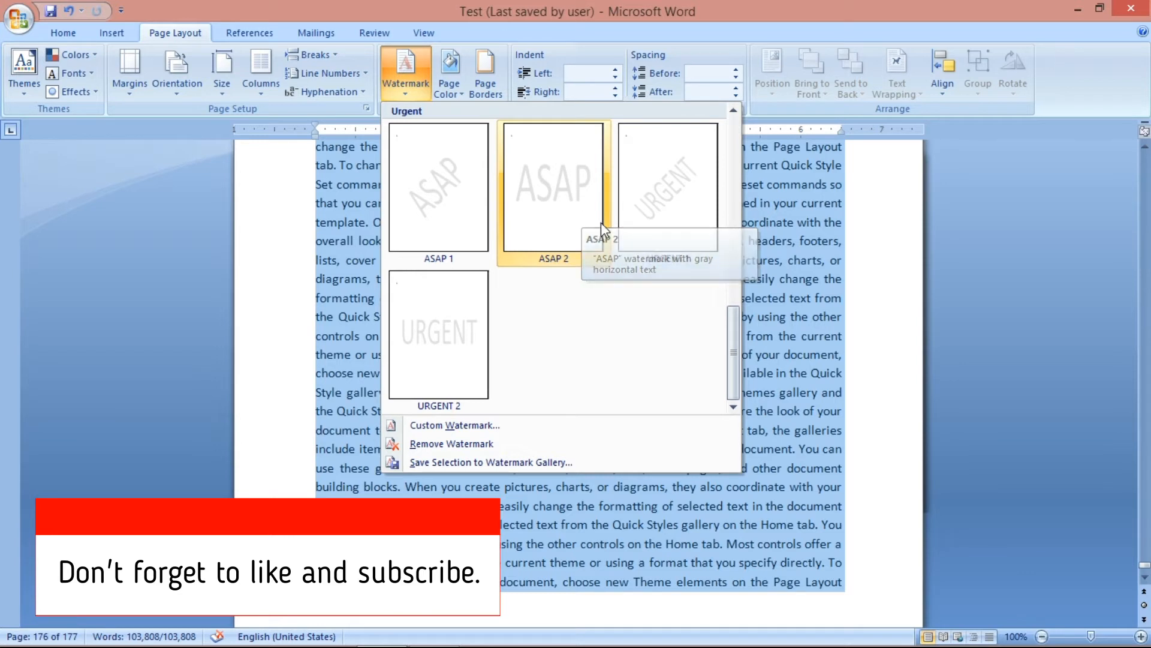
scroll(621, 211, up, 4)
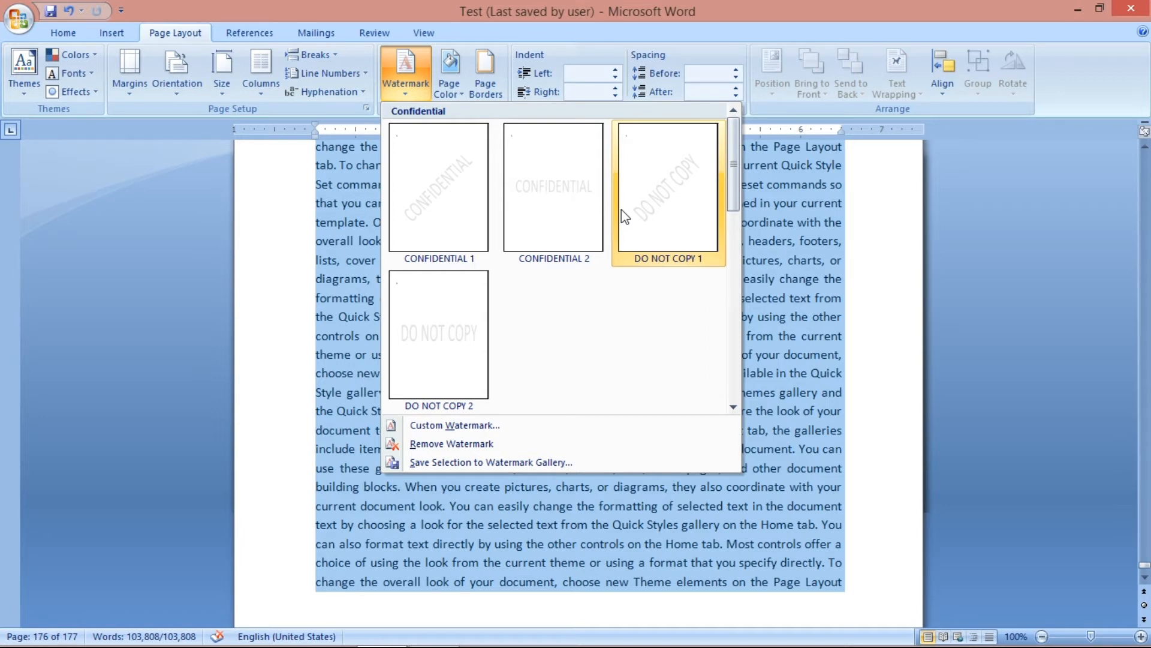
click(427, 427)
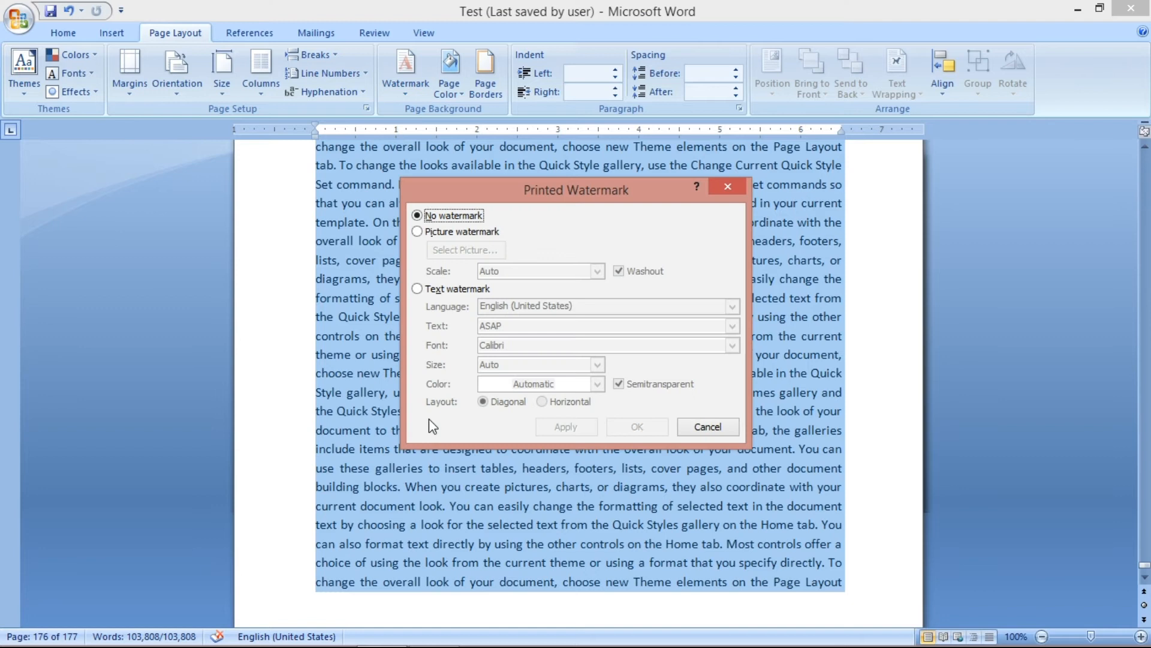
drag(497, 201, 483, 155)
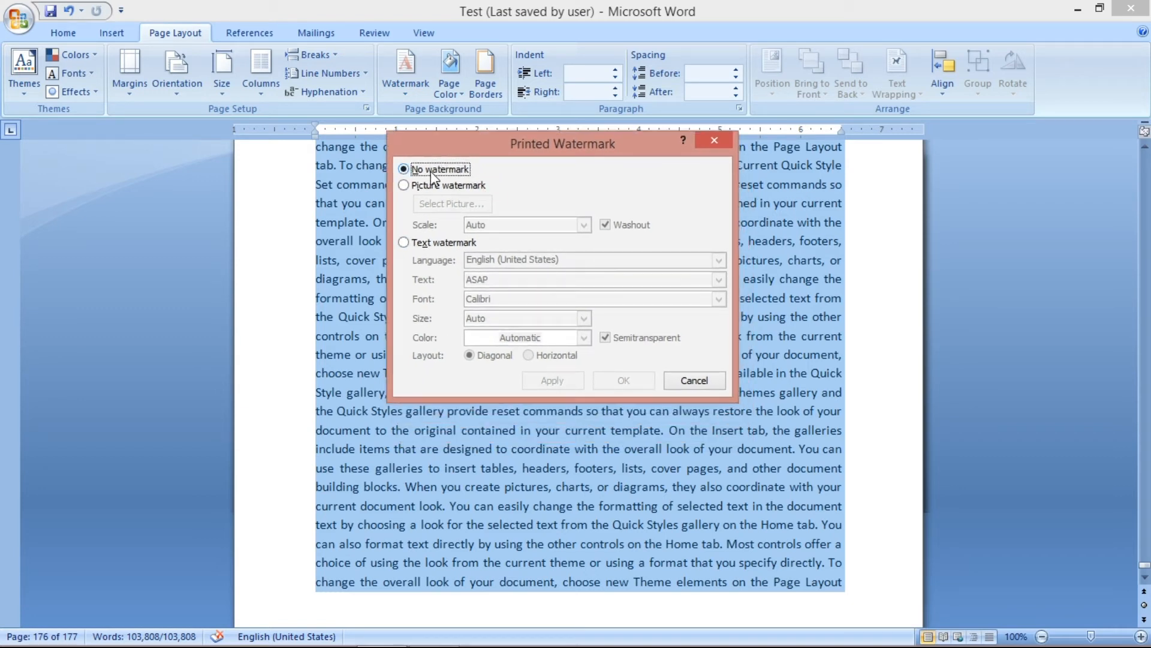
click(404, 186)
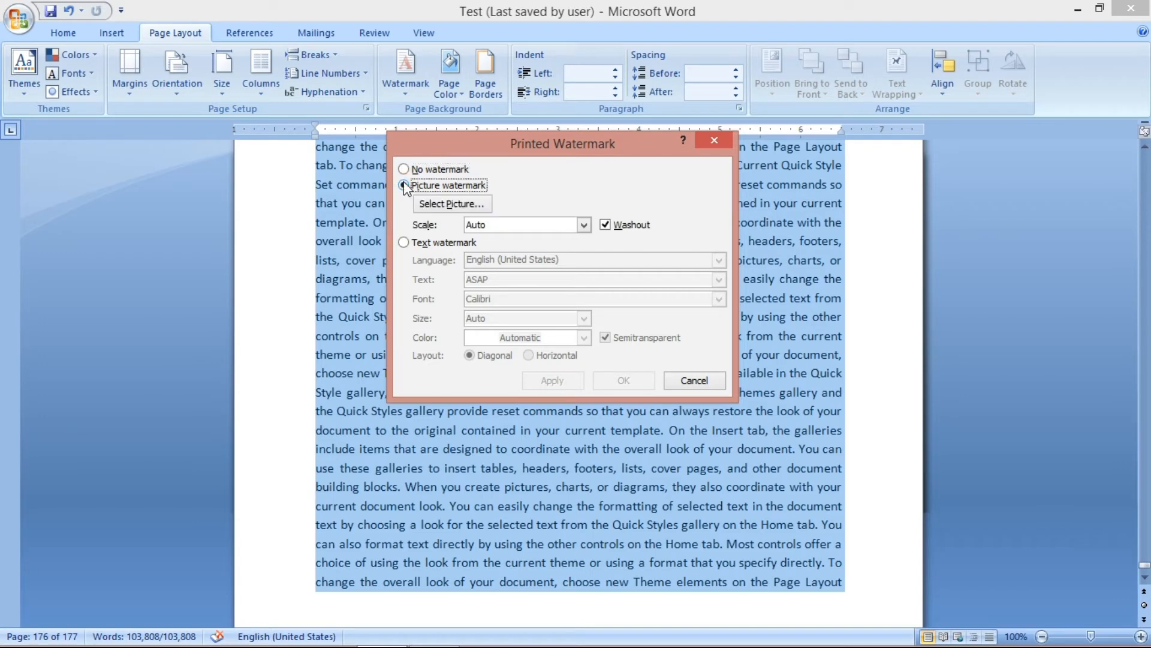
Step: Choose the FIRST AiD picture from the JC Images folder in Pictures as the watermark image
click(429, 204)
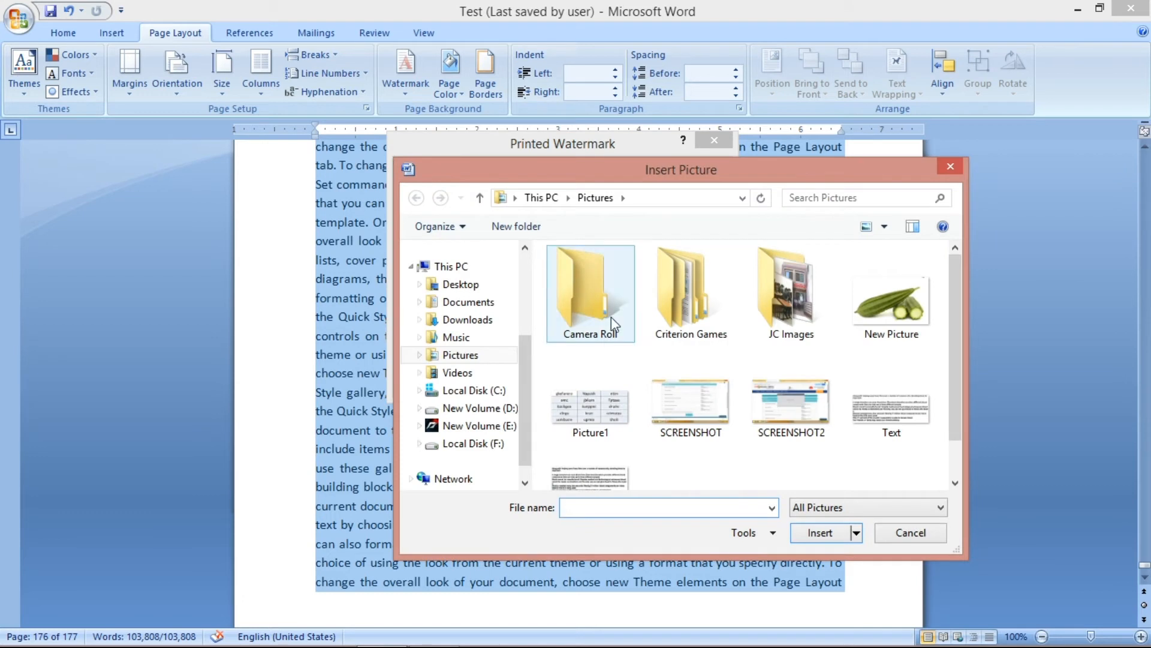
click(793, 399)
scroll(793, 397, down, 1)
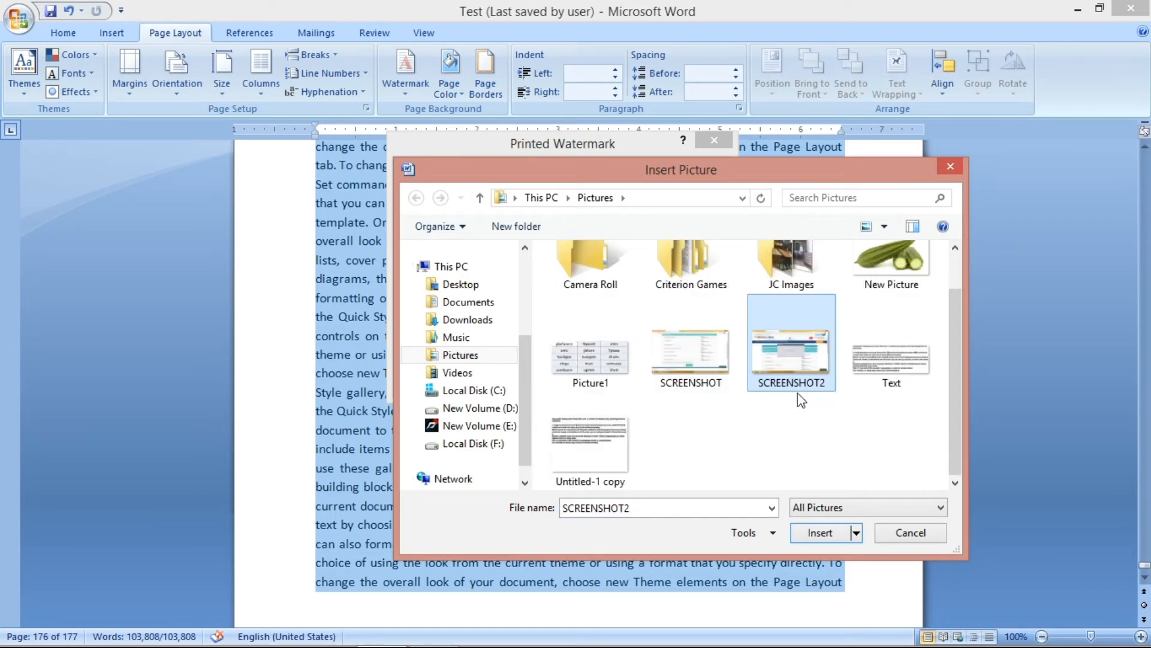
double_click(796, 264)
click(719, 403)
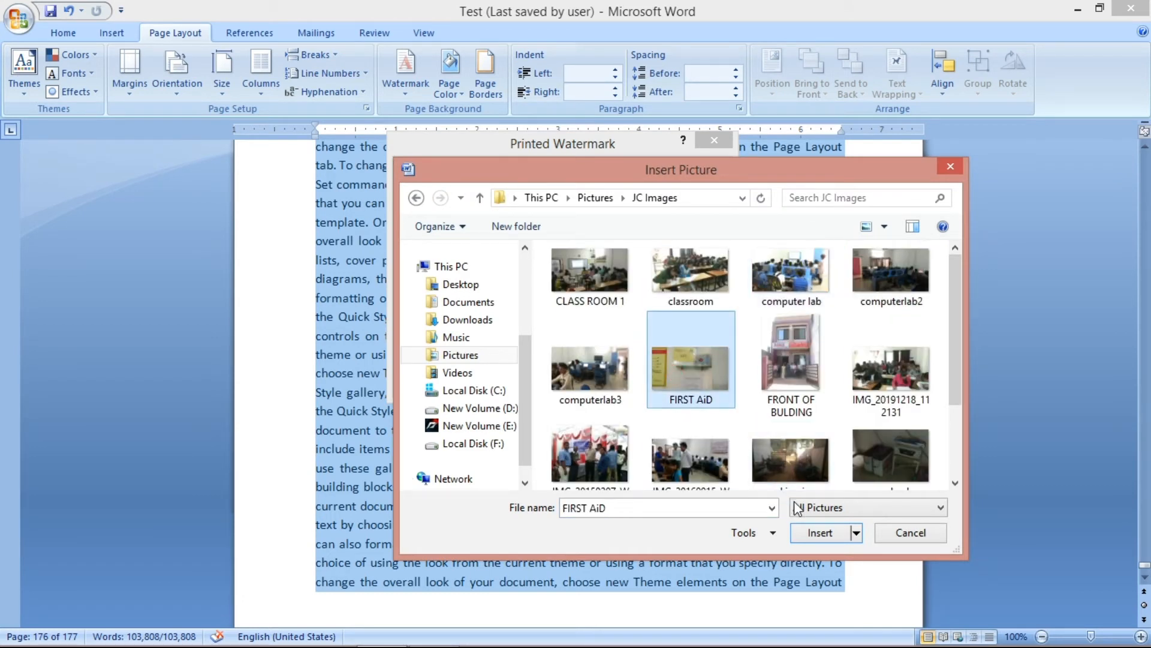
click(814, 531)
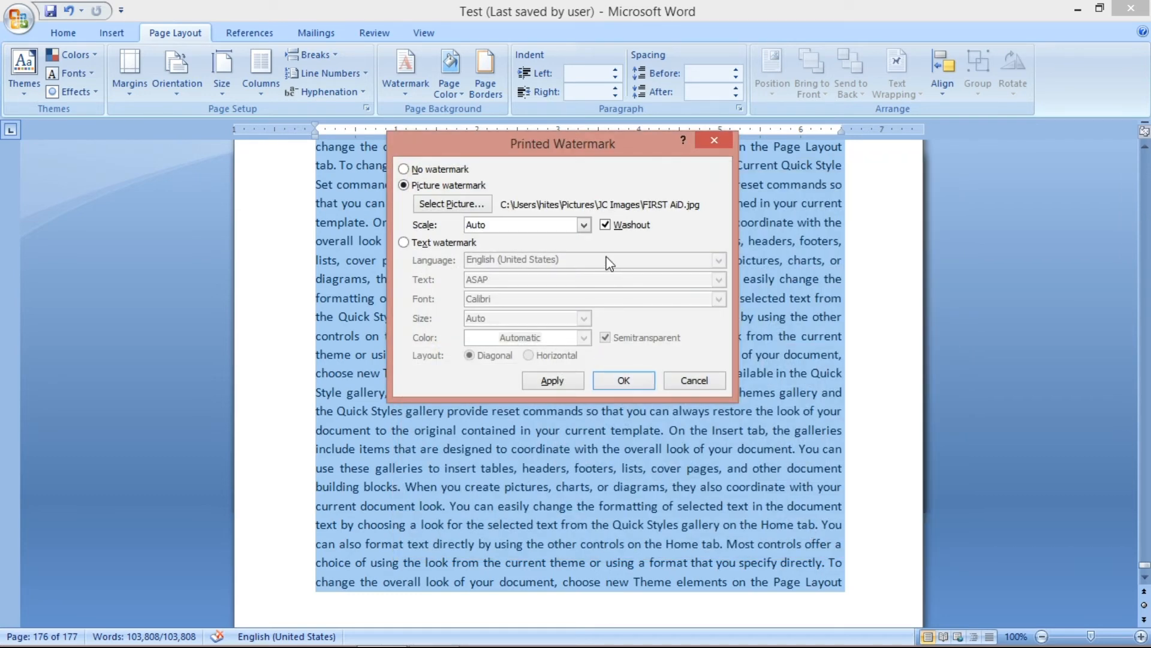
Step: Turn off Washout for the picture watermark, apply it, and check how it looks behind the page text
click(606, 226)
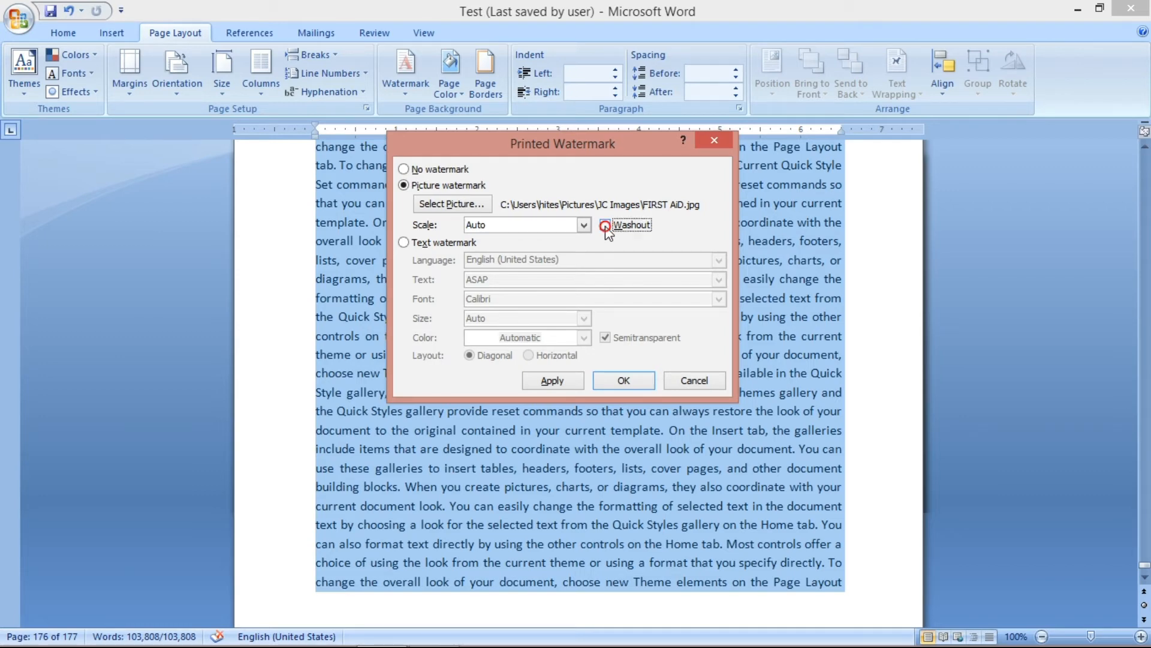
click(549, 379)
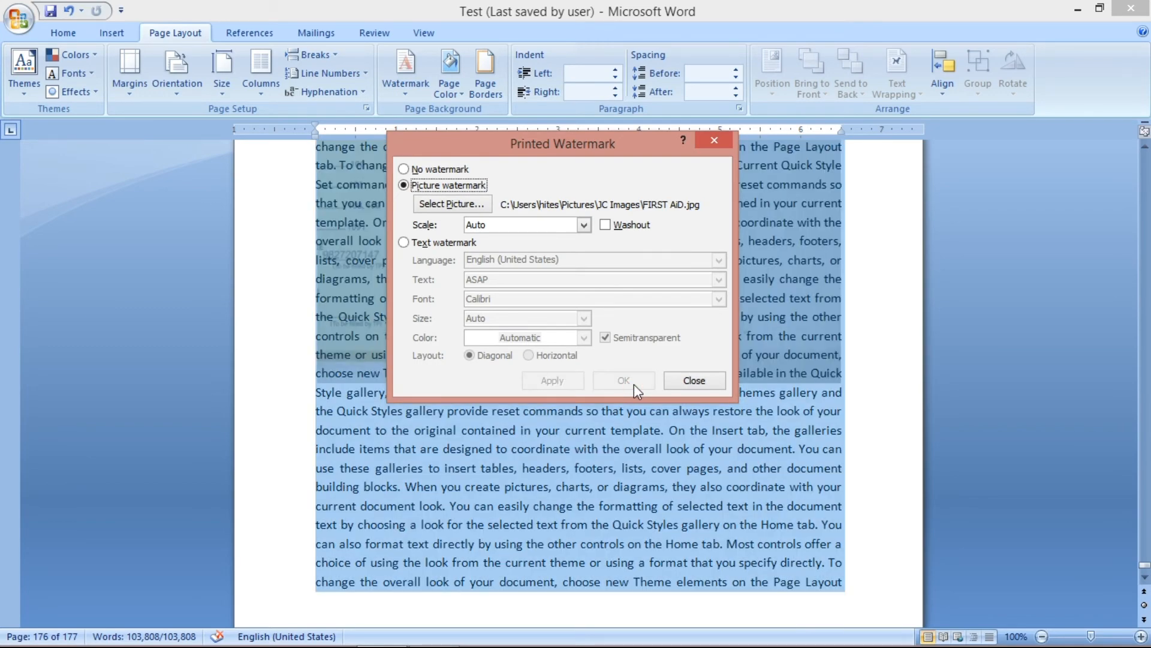
click(695, 381)
click(586, 467)
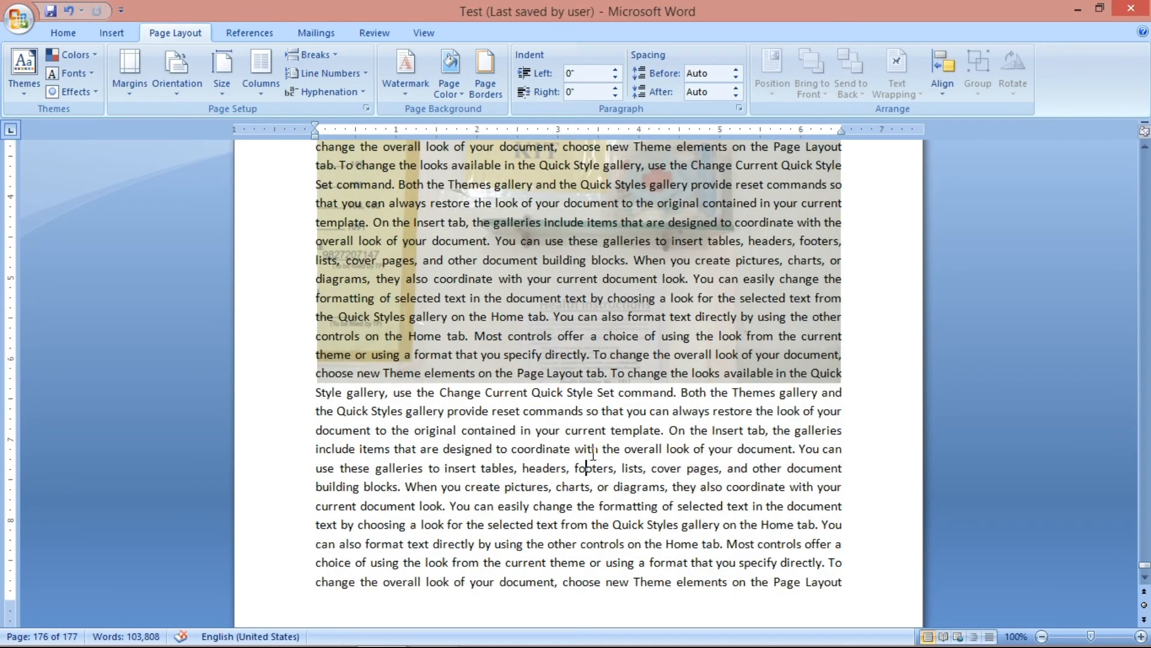
scroll(593, 454, up, 3)
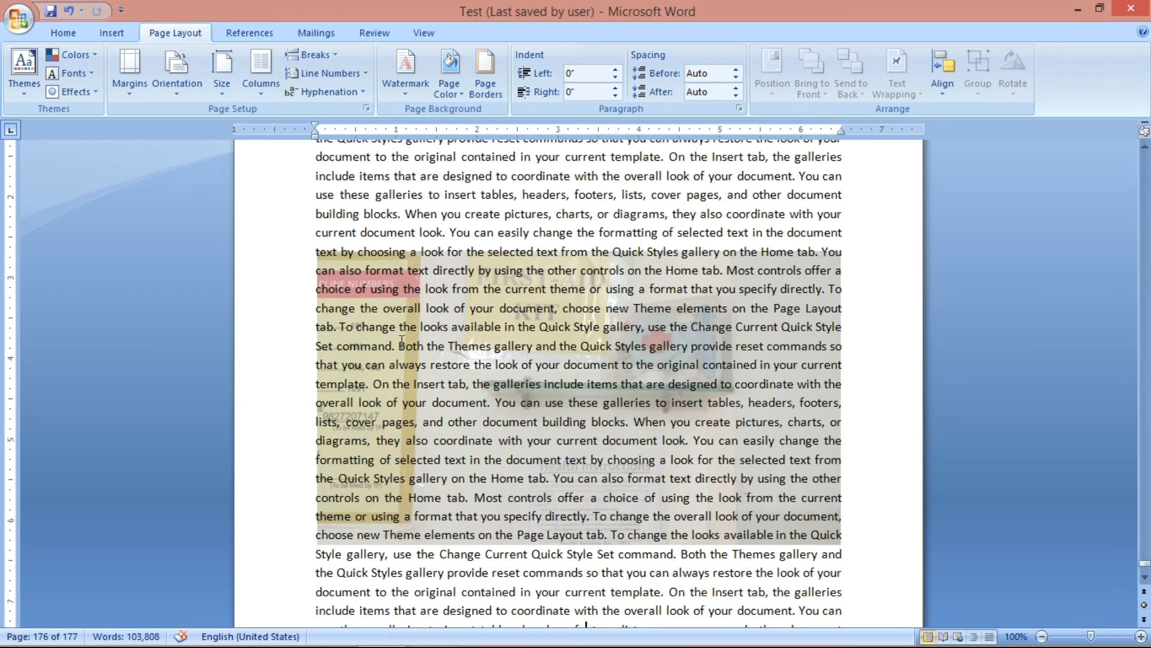
Step: Change the custom watermark to a text watermark reading "As Soon As Possible"
click(406, 75)
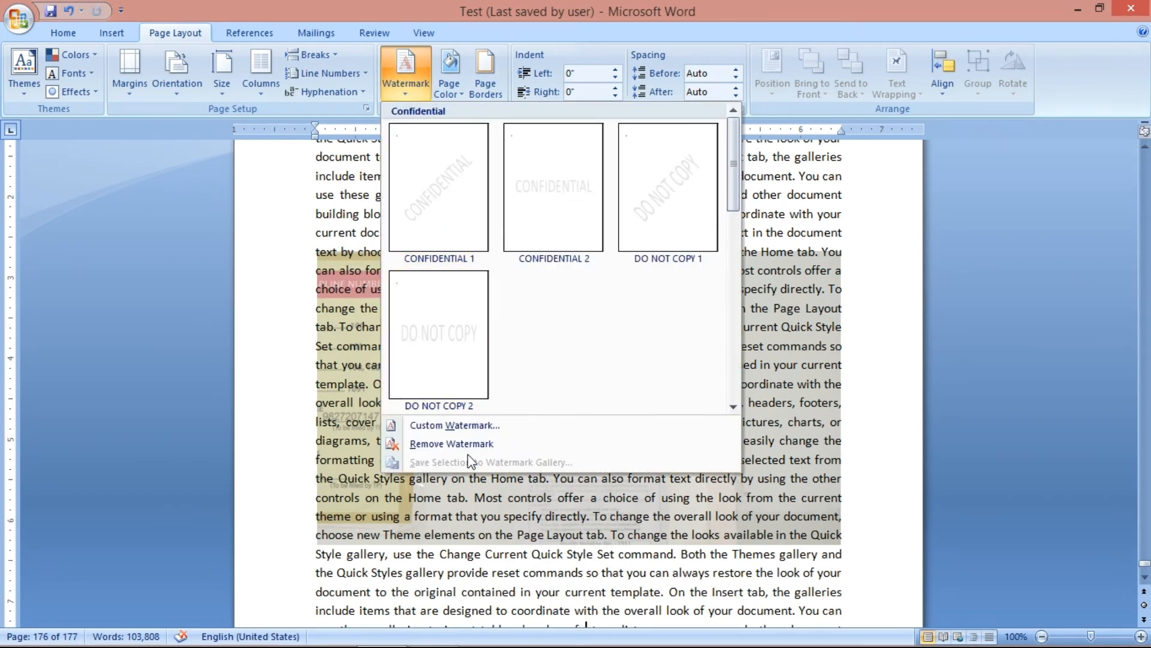
click(456, 425)
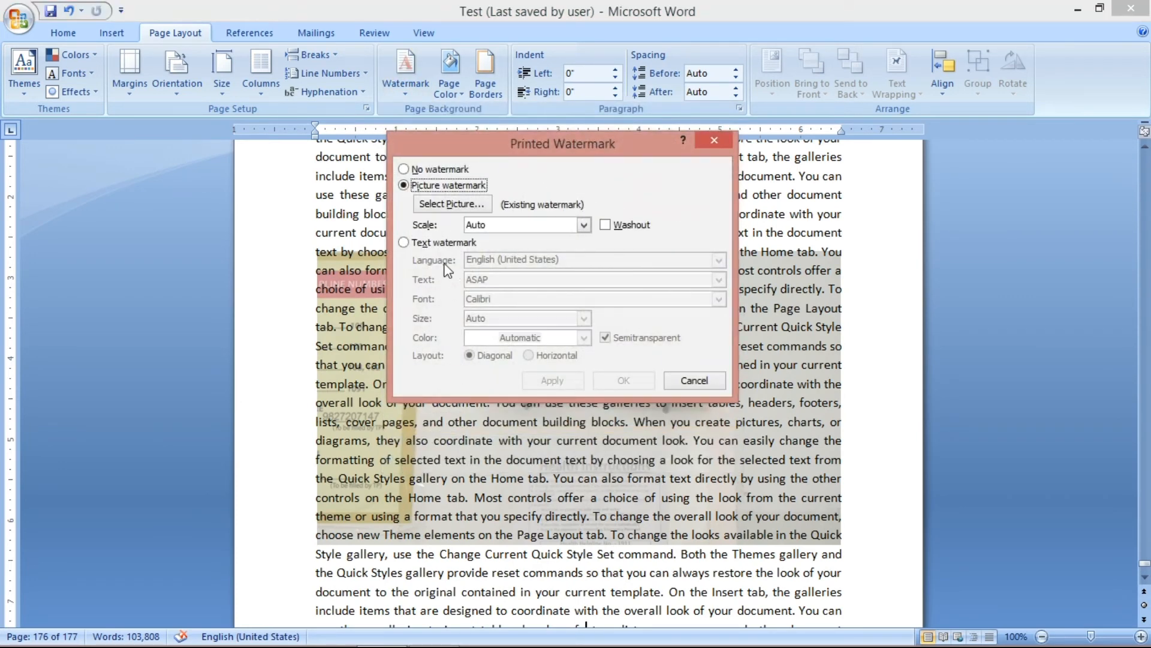
click(434, 242)
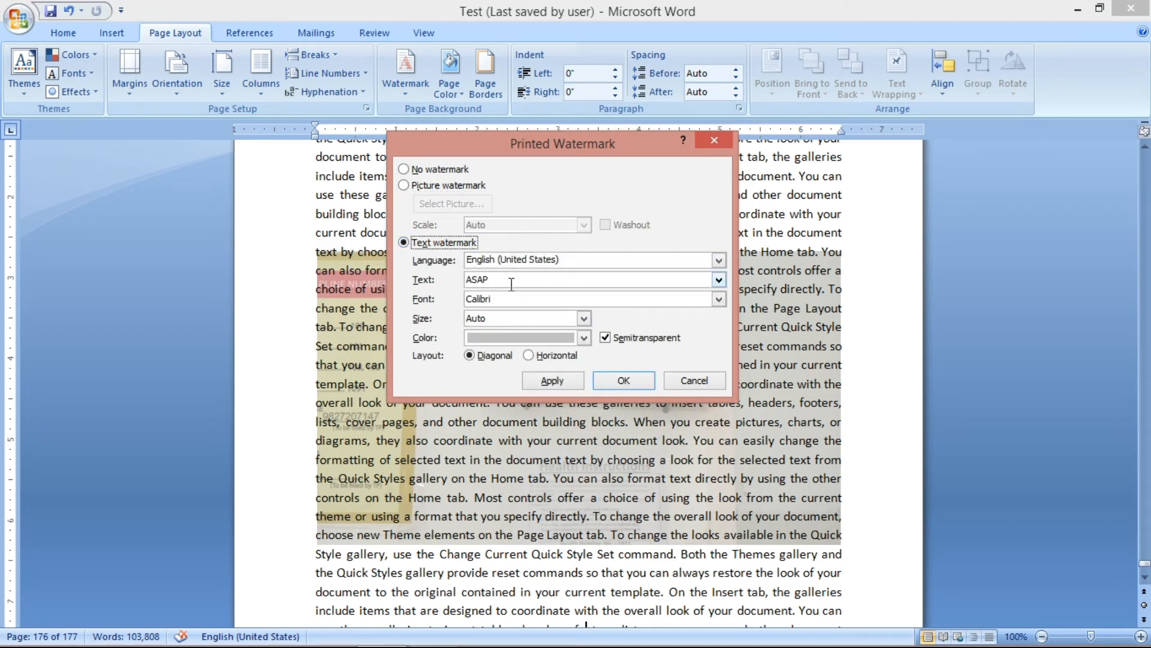
drag(507, 280, 466, 280)
text(As Soon As Possible)
Step: Set the text watermark's font to Cooper Black and its color to the dark blue theme color
click(719, 300)
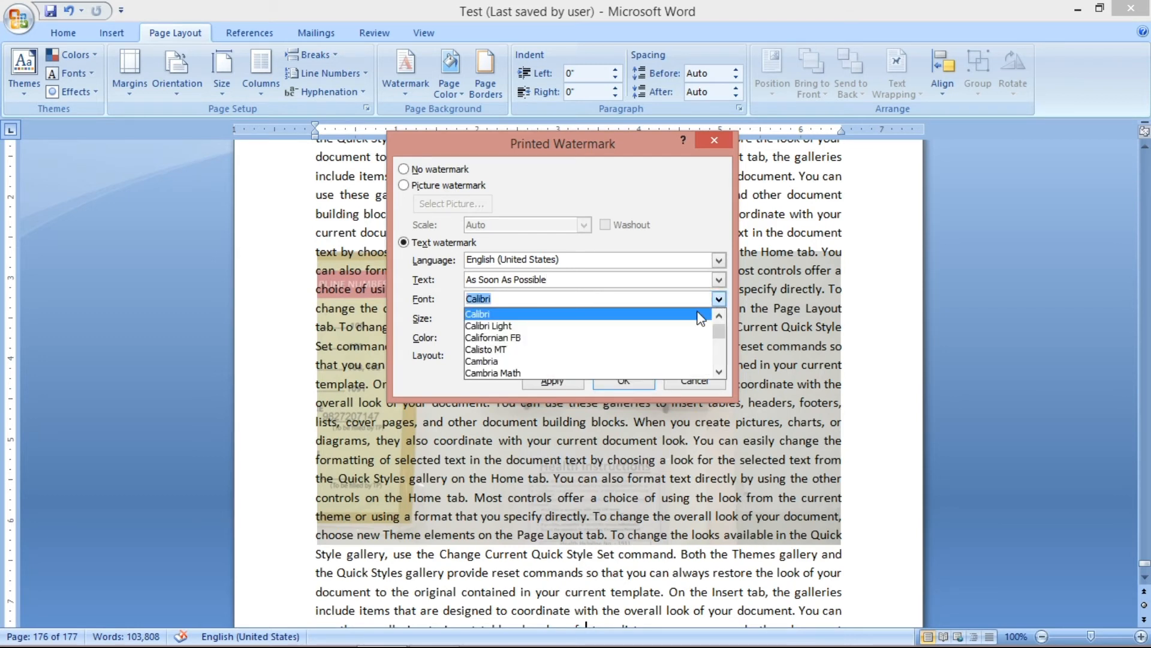
scroll(556, 346, down, 5)
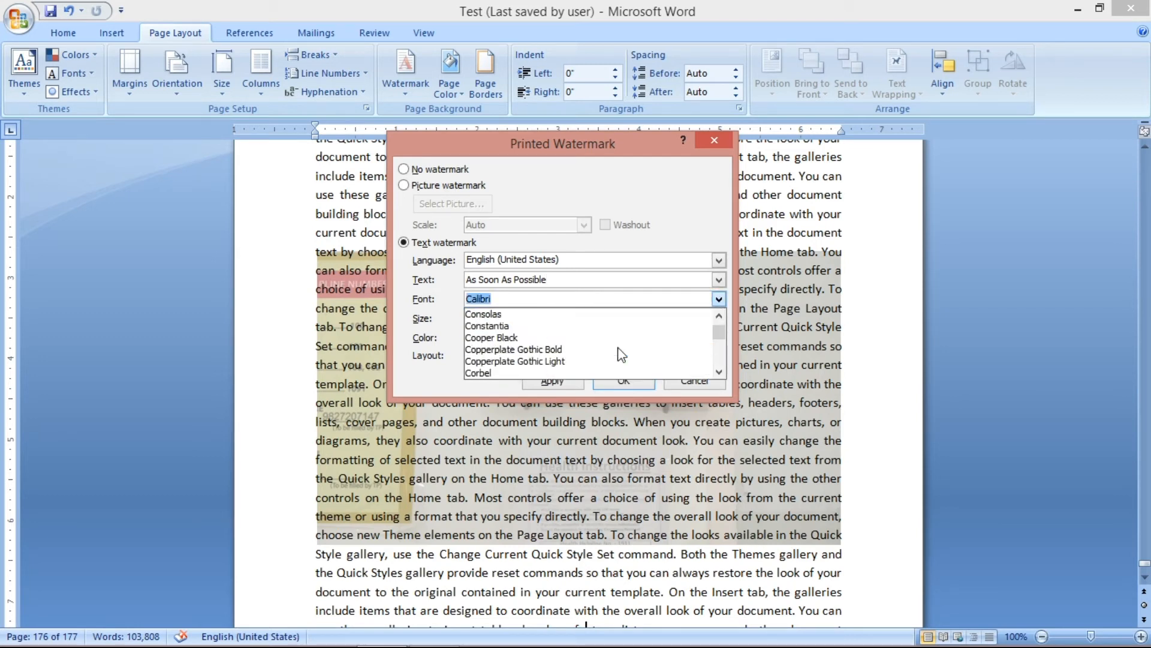
click(561, 337)
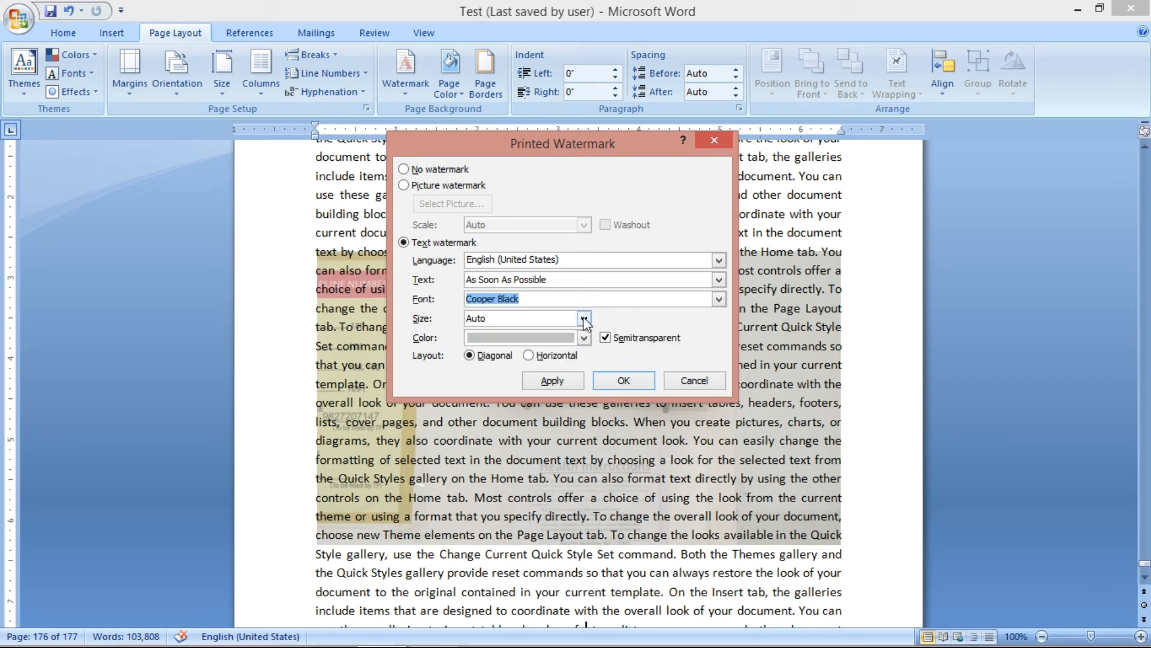
click(584, 338)
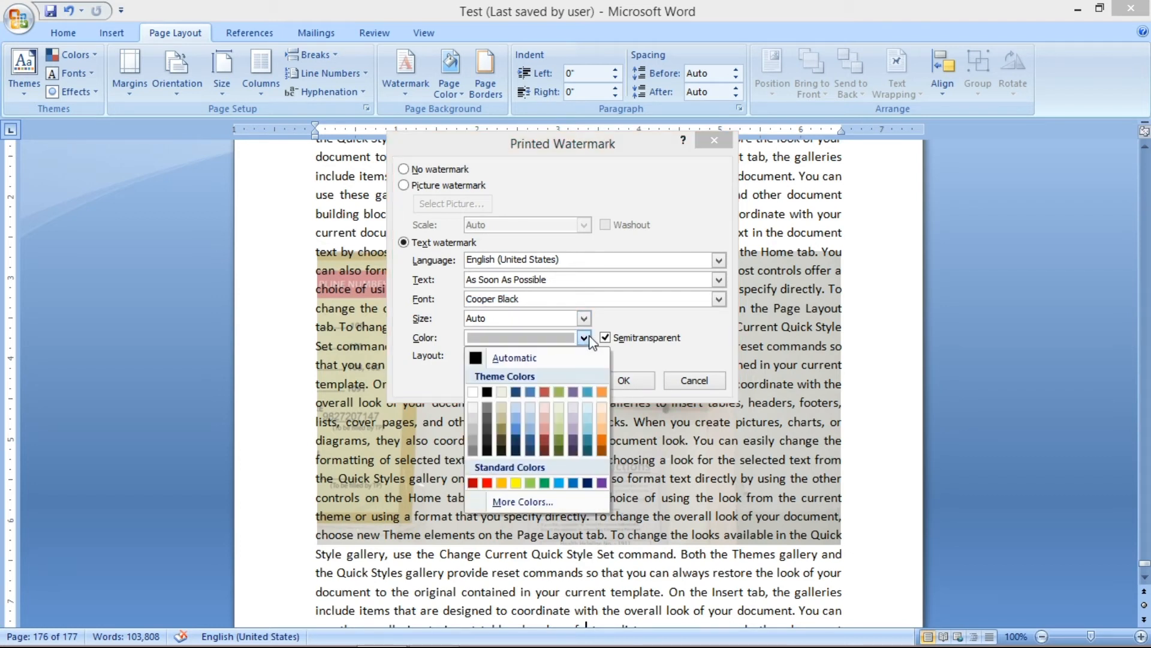
click(516, 393)
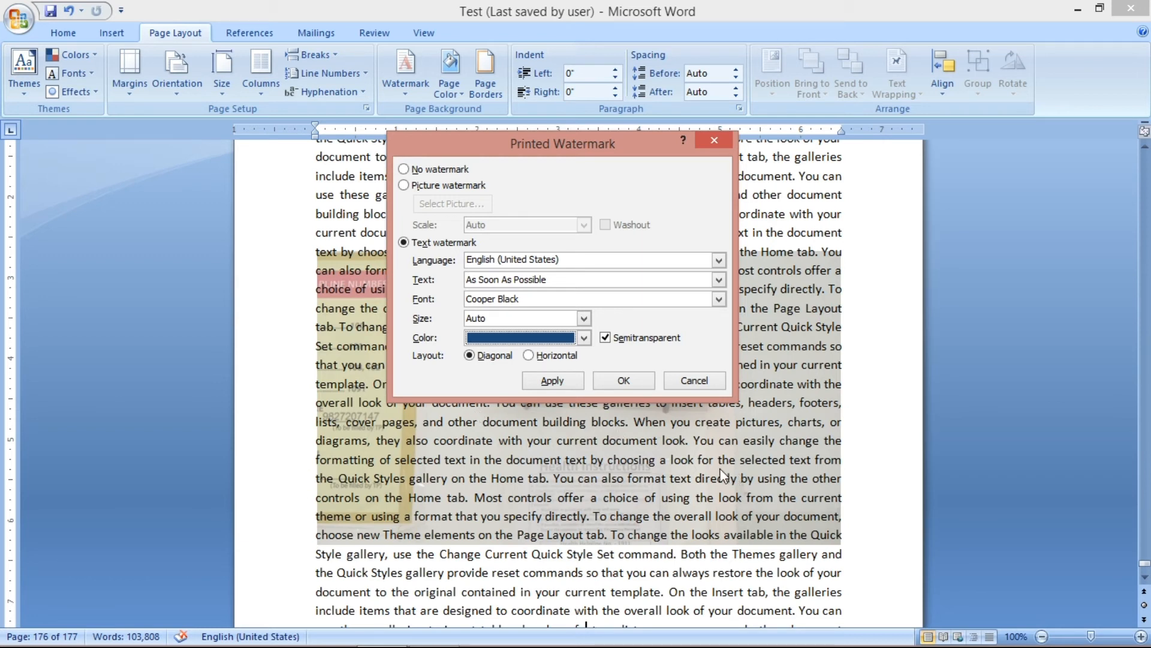
Step: Turn off Semitransparent, apply the diagonal text watermark, and check it on the pages
click(605, 337)
click(552, 380)
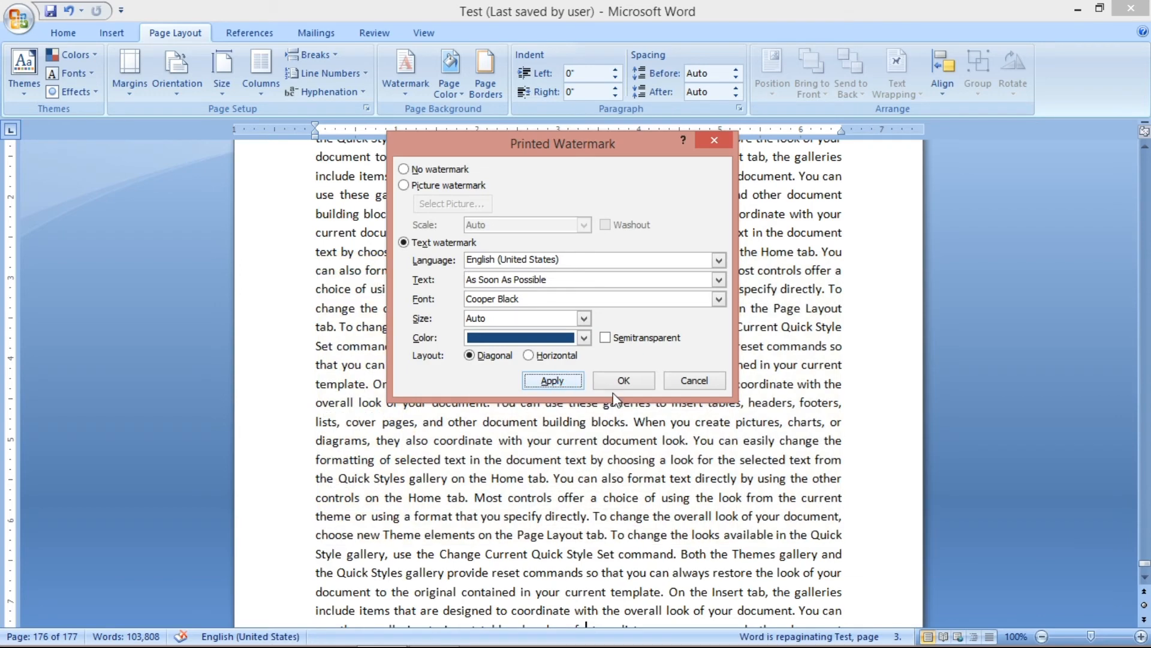
click(693, 381)
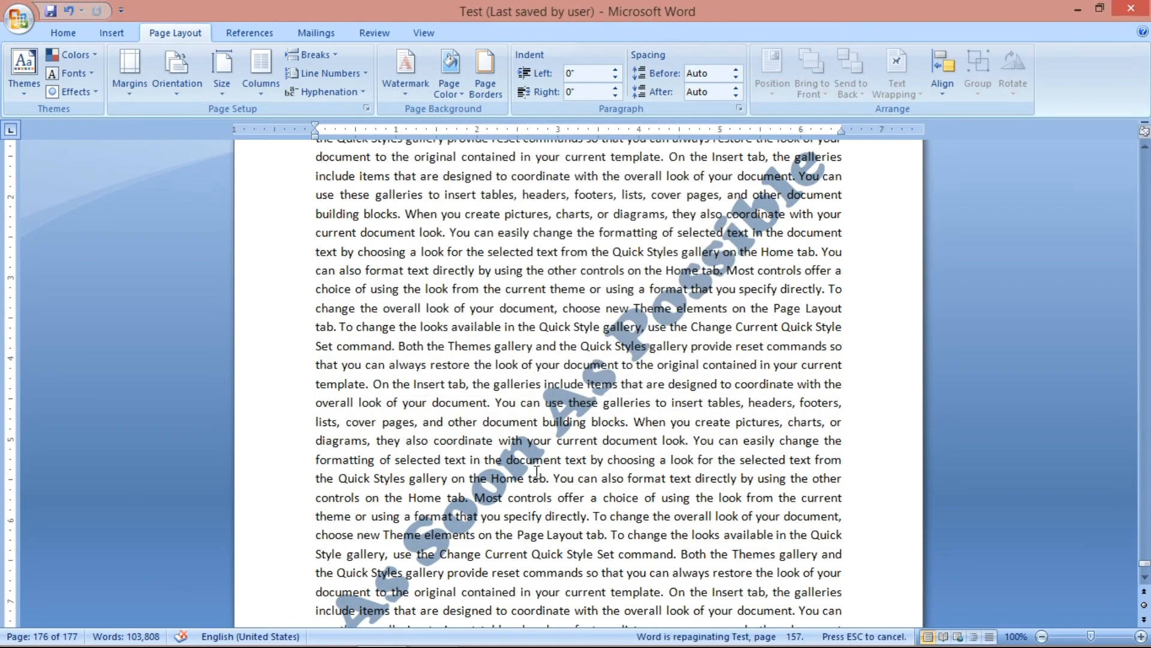
scroll(691, 350, down, 10)
scroll(691, 351, up, 2)
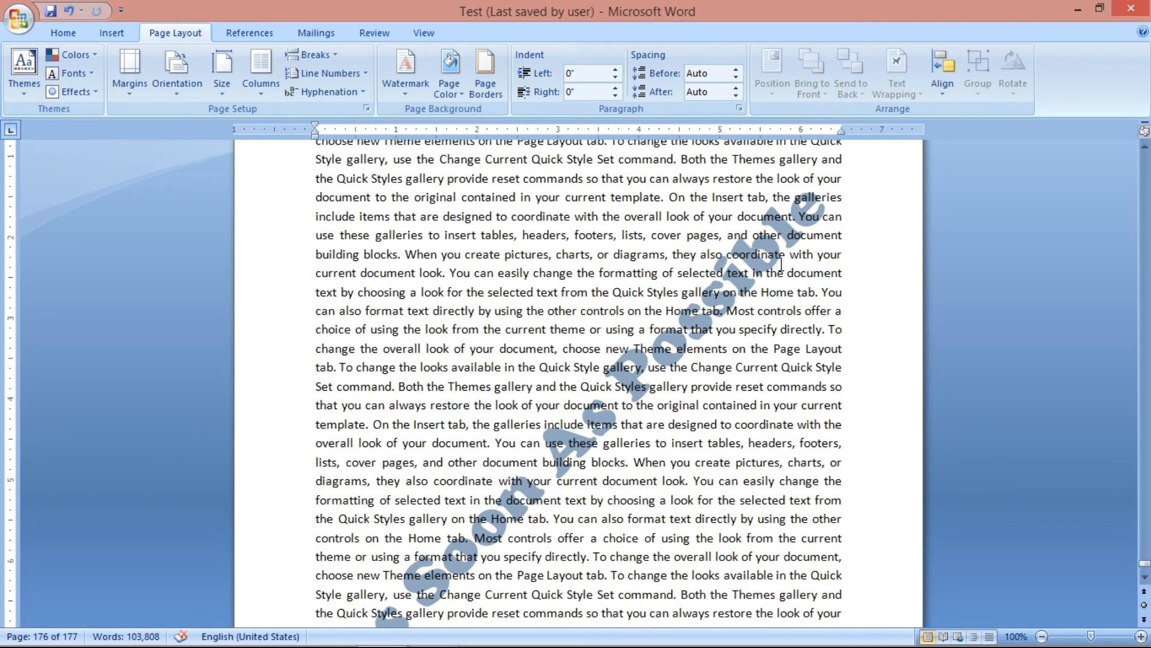
Step: Remove the watermark from the document, and set the page color to a darker shade of the dark blue theme color
click(407, 96)
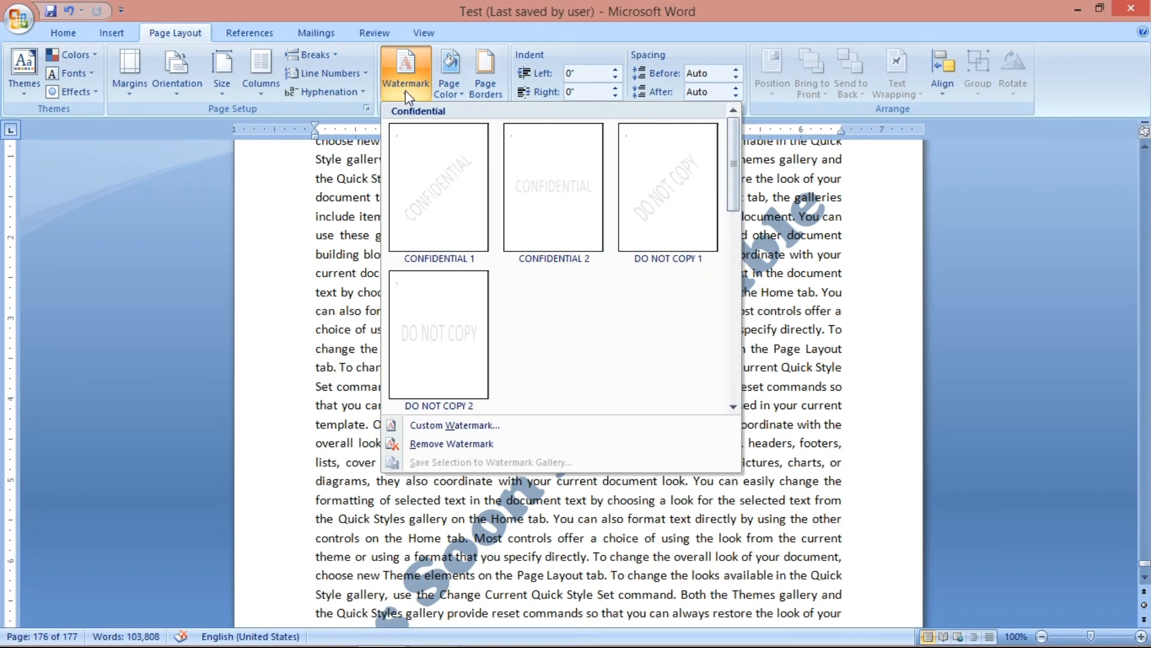
click(441, 447)
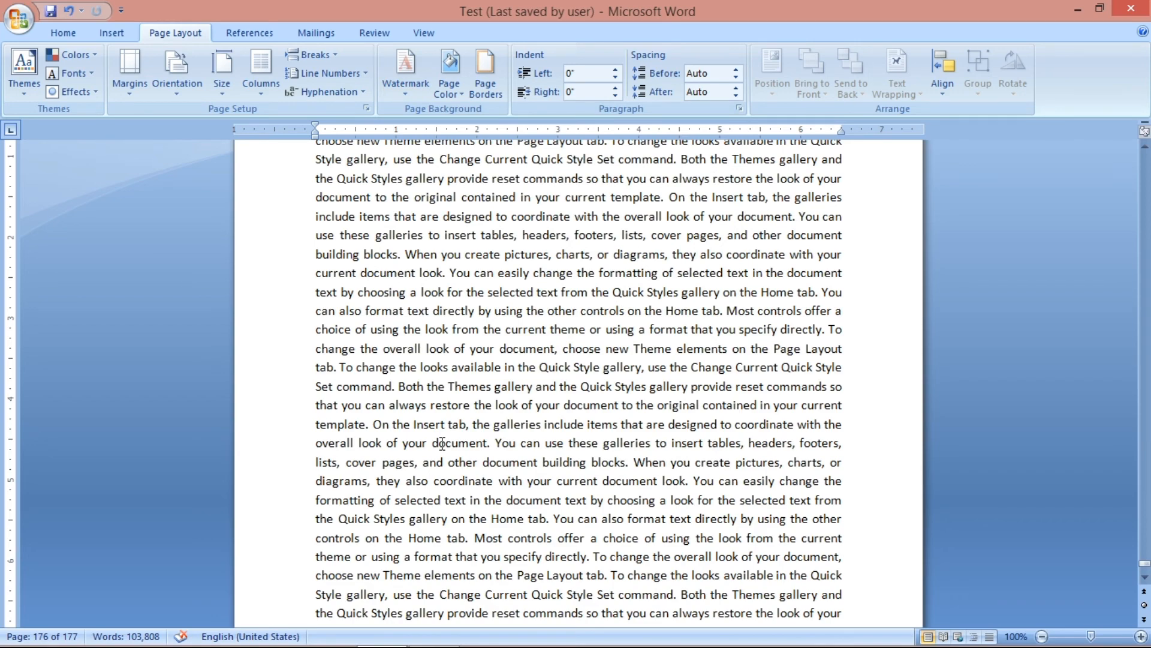
scroll(442, 444, down, 10)
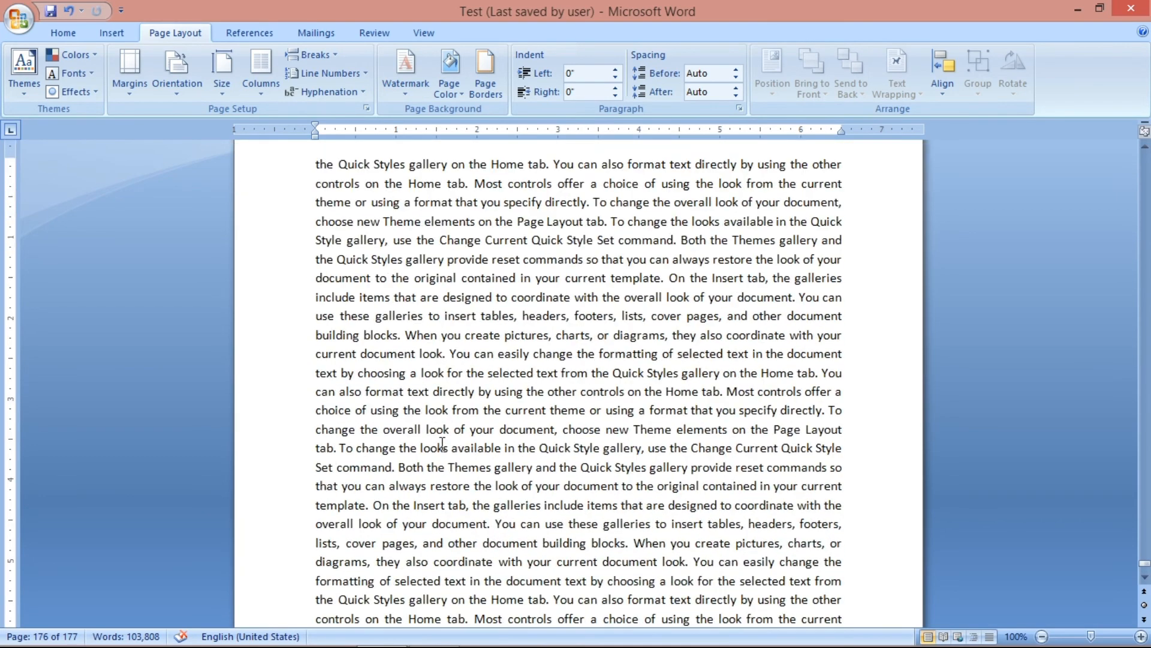
click(458, 78)
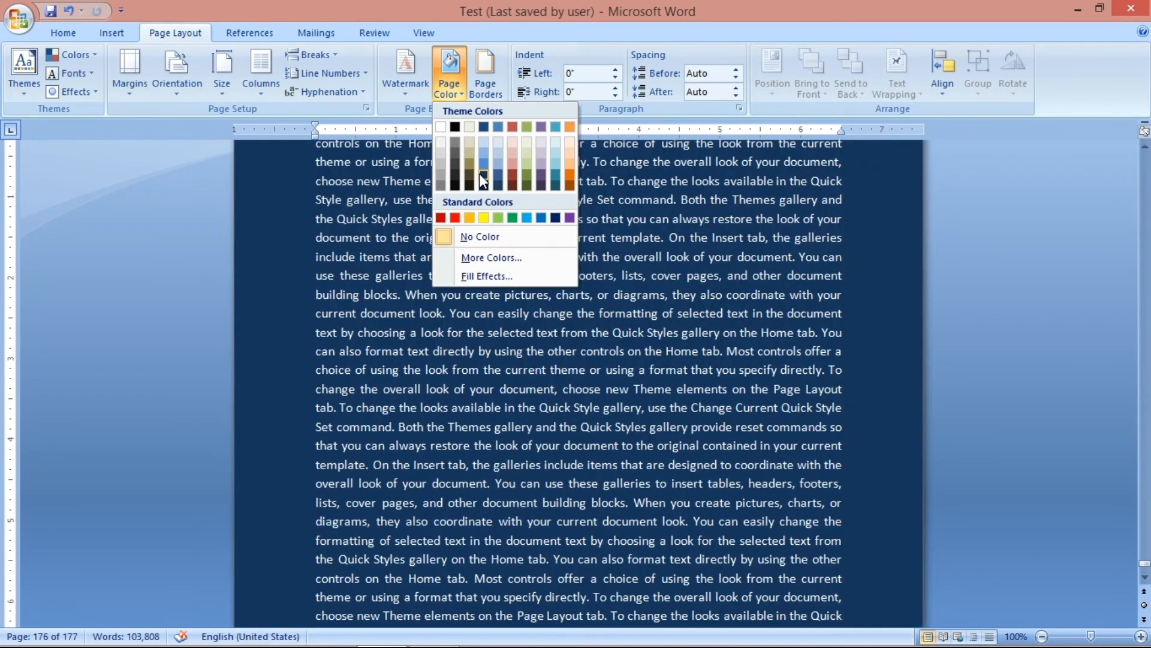
click(484, 177)
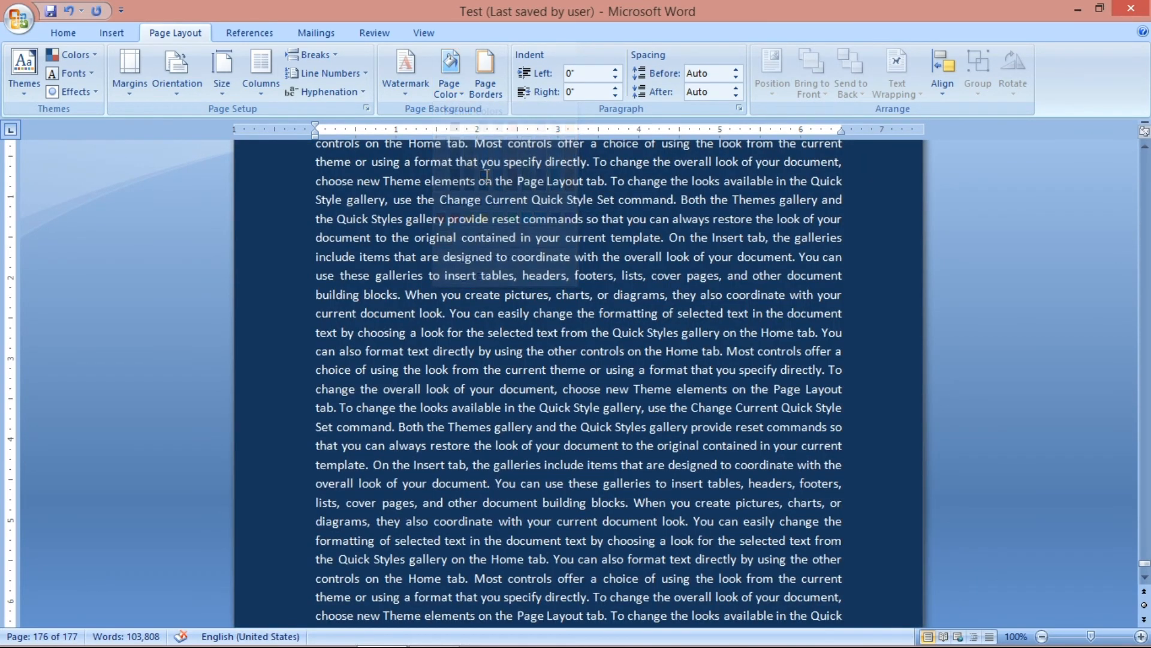
Step: Start a page border for the whole document and choose the dash-dot line style
click(489, 78)
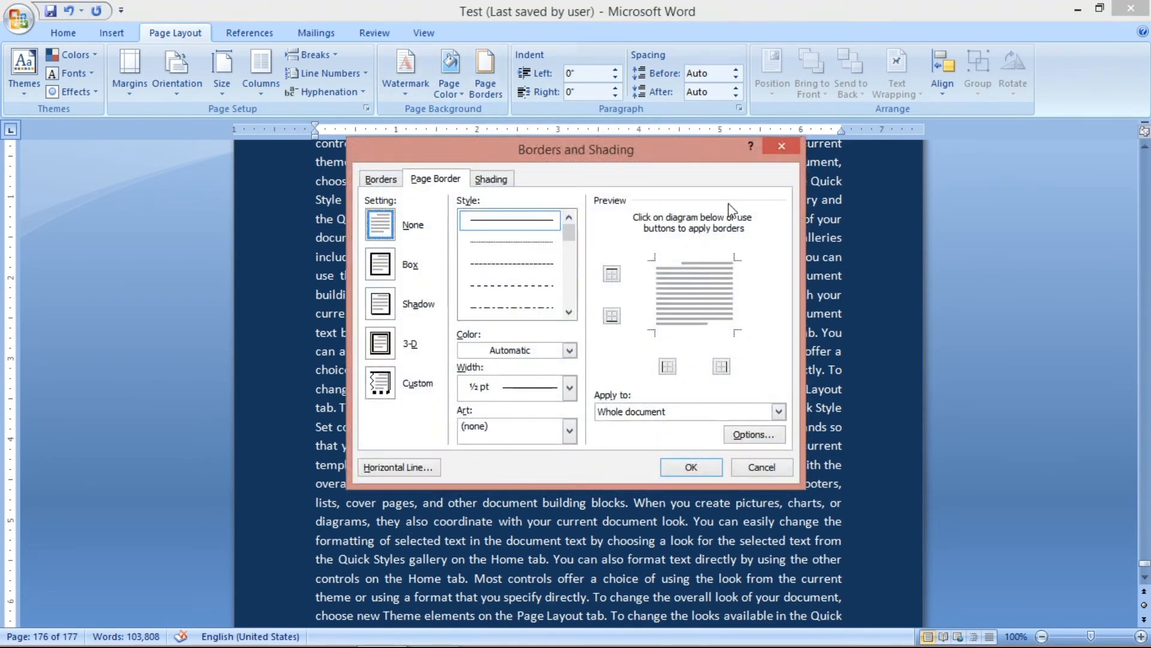
click(504, 242)
click(517, 264)
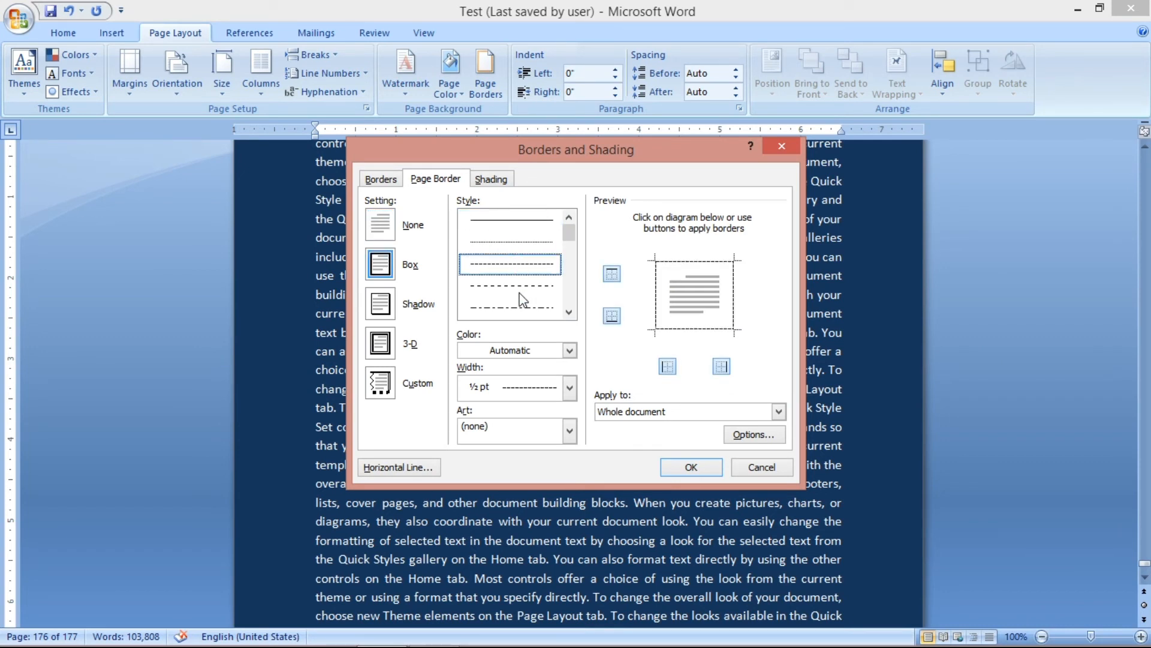
click(520, 287)
click(520, 308)
drag(569, 233, 570, 298)
scroll(567, 303, up, 3)
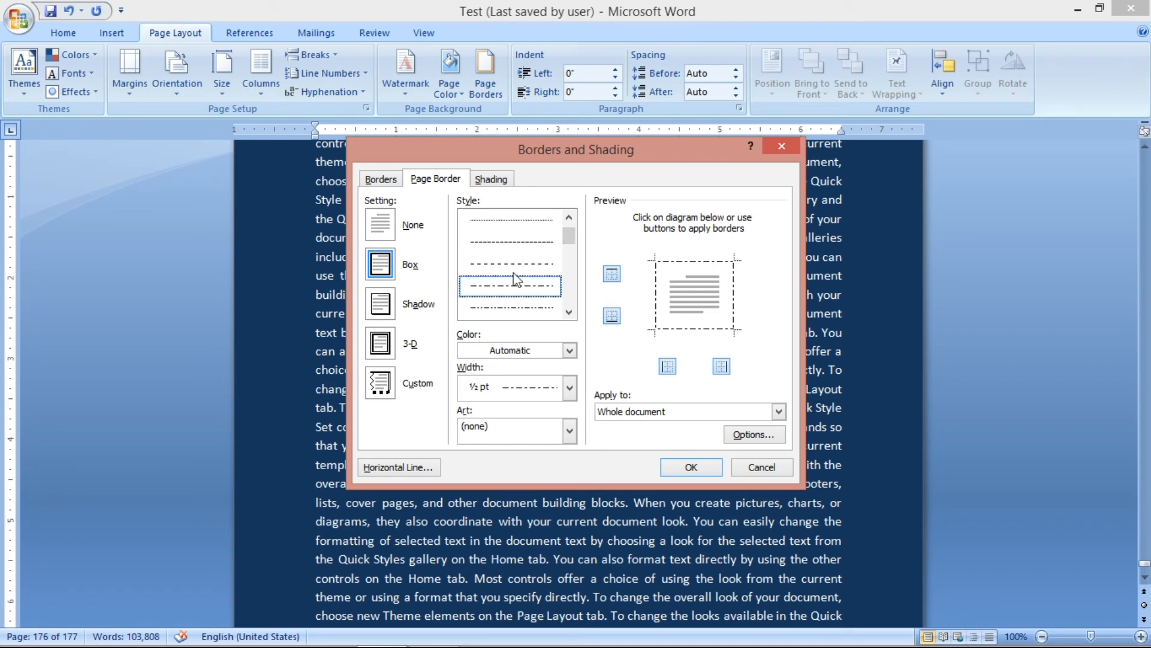
Step: Set the page border's color to a darker shade of the orange theme color and its width to 2 ¼ pt
click(530, 348)
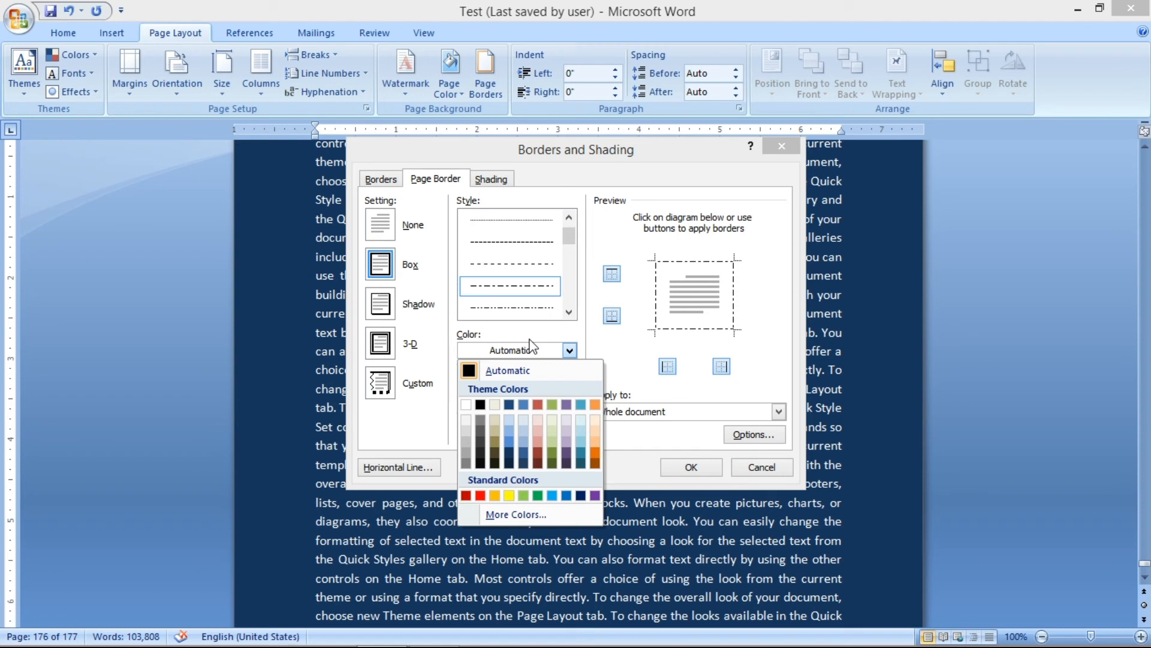
click(596, 452)
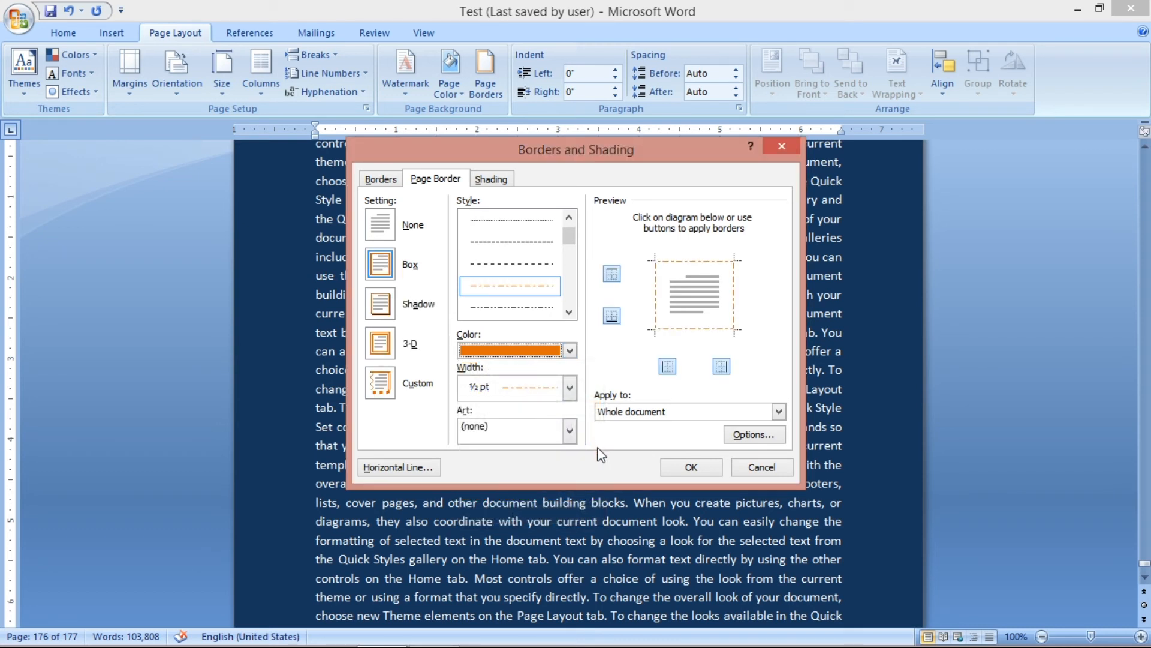
click(567, 388)
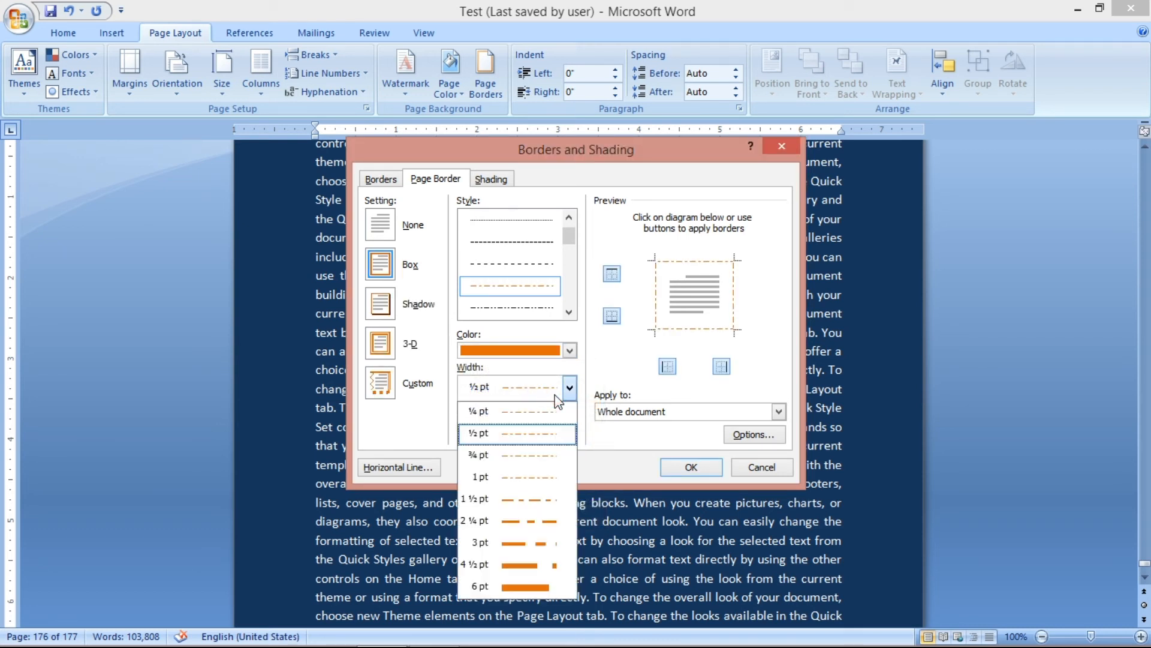
click(530, 521)
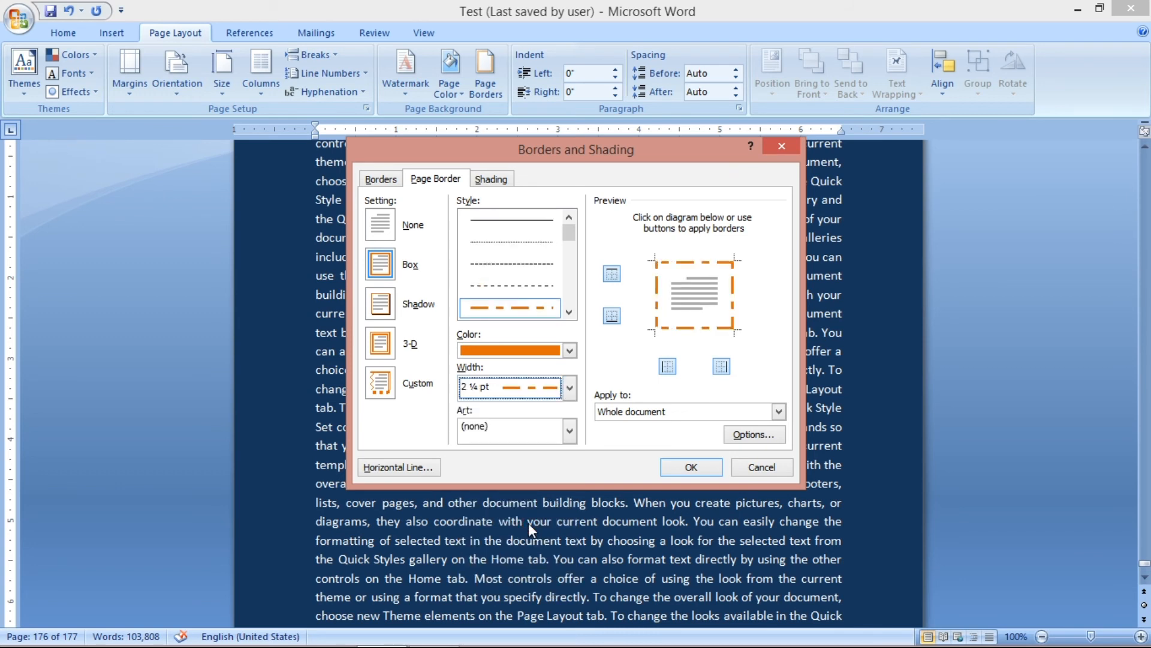
Step: Look through the available page border art patterns and keep the art set to (none)
click(552, 429)
scroll(535, 463, down, 8)
scroll(520, 508, down, 6)
scroll(513, 512, down, 5)
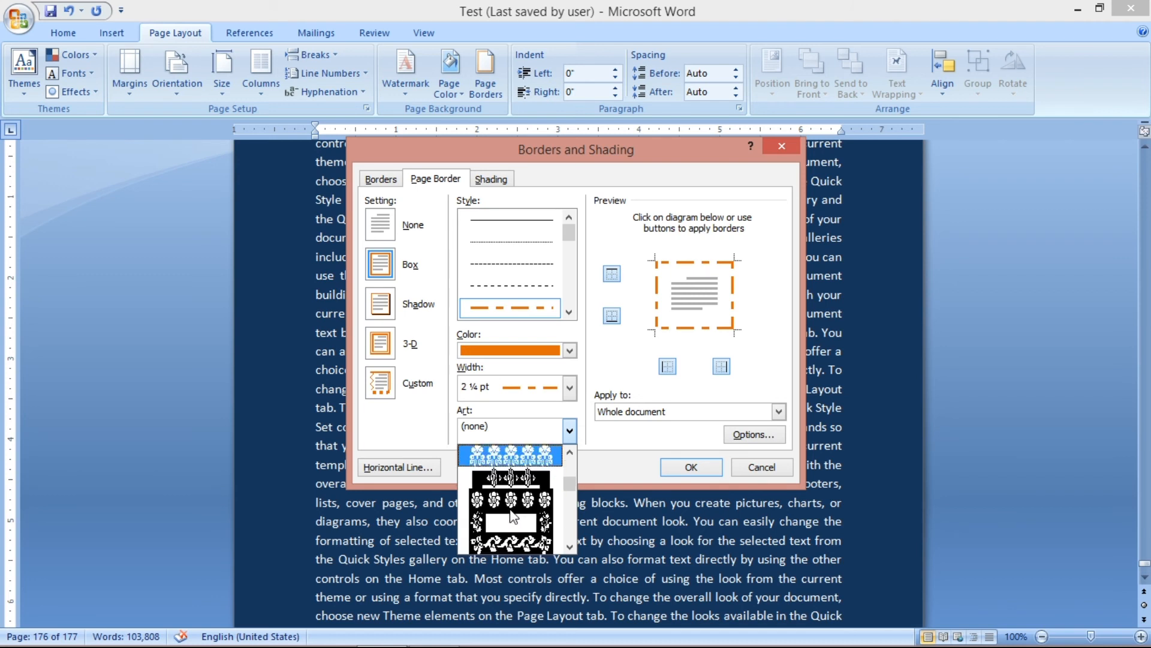
click(514, 430)
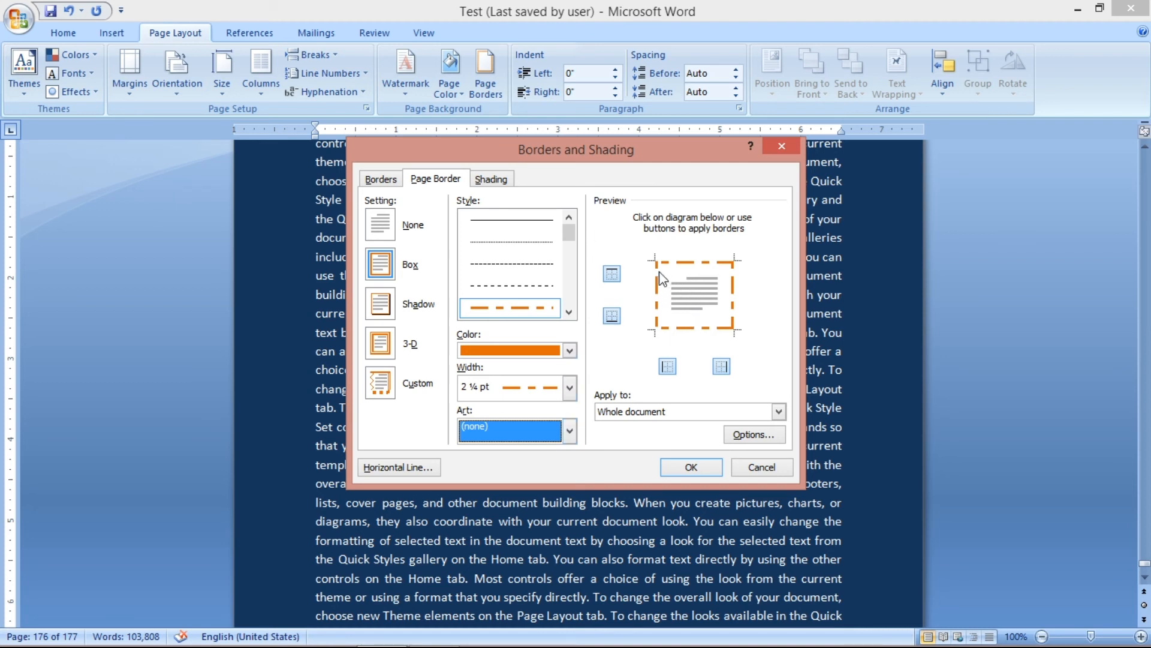
Step: Toggle the page's left border off and on, and try the Box, Shadow and 3-D border settings
click(667, 367)
click(665, 369)
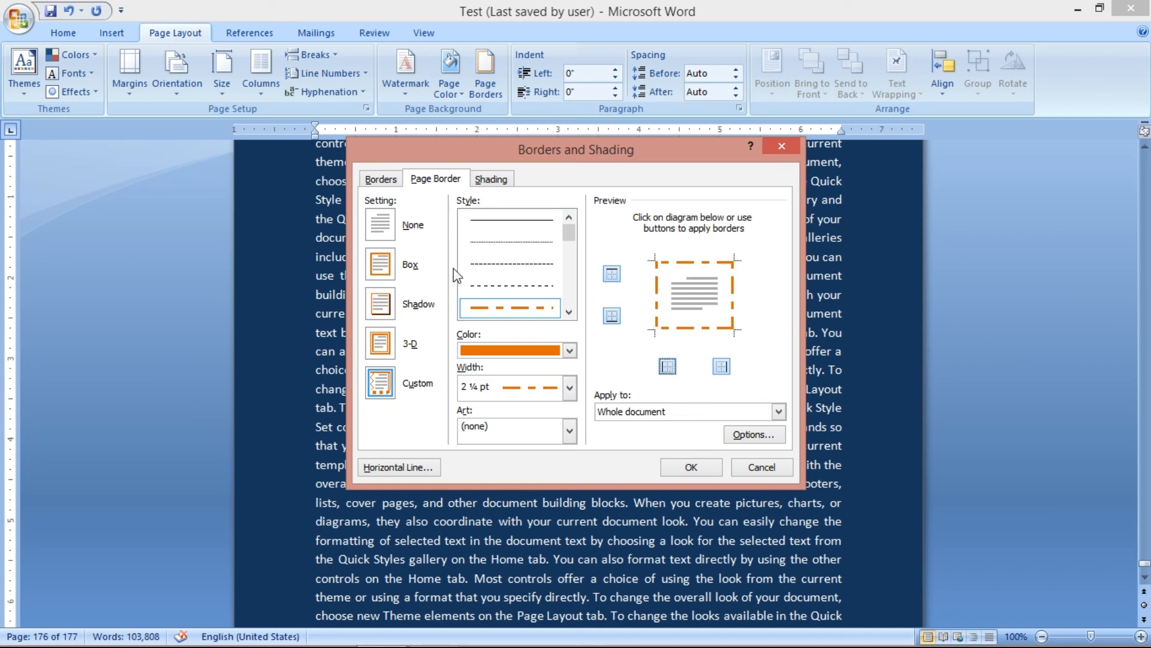
click(383, 268)
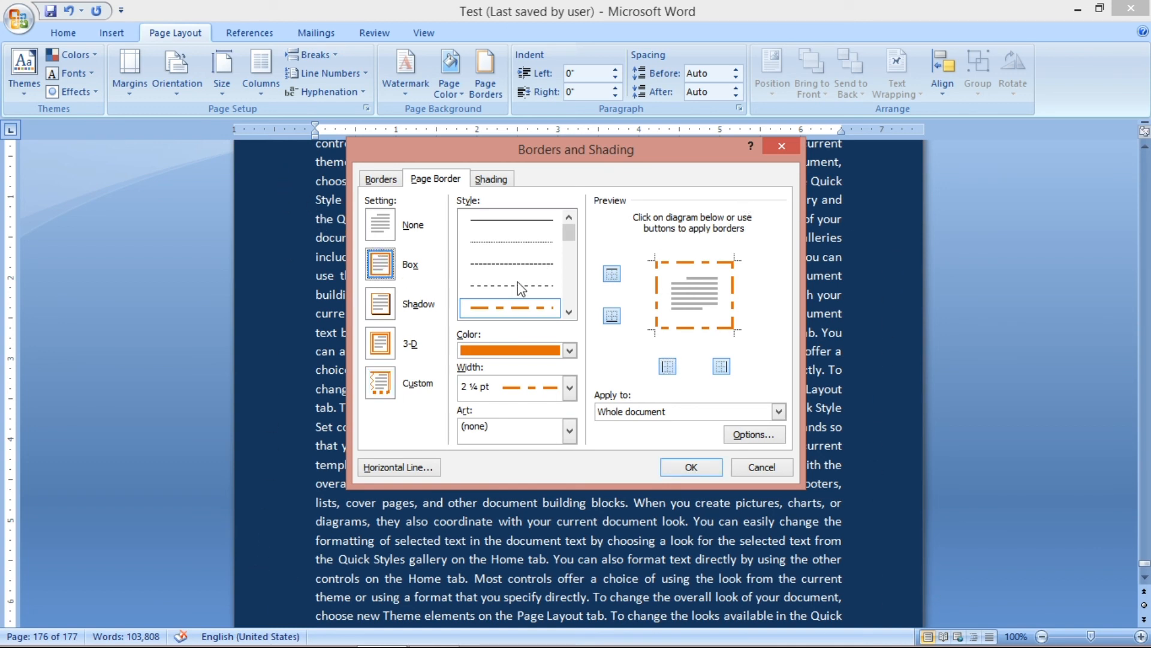
click(385, 307)
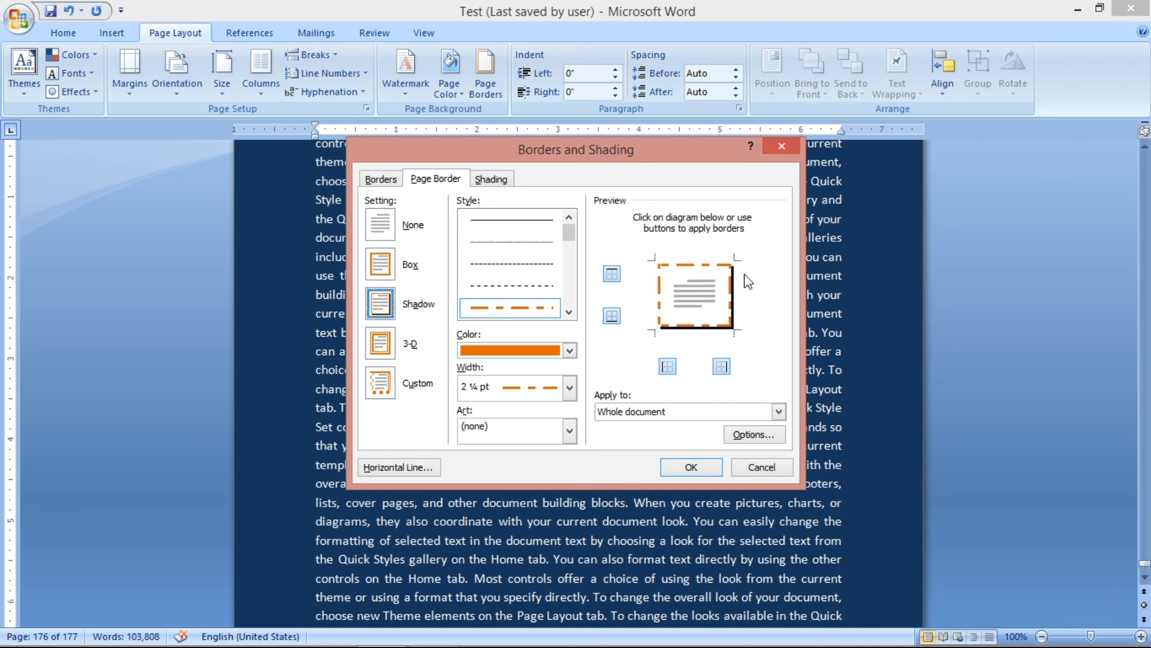
click(380, 344)
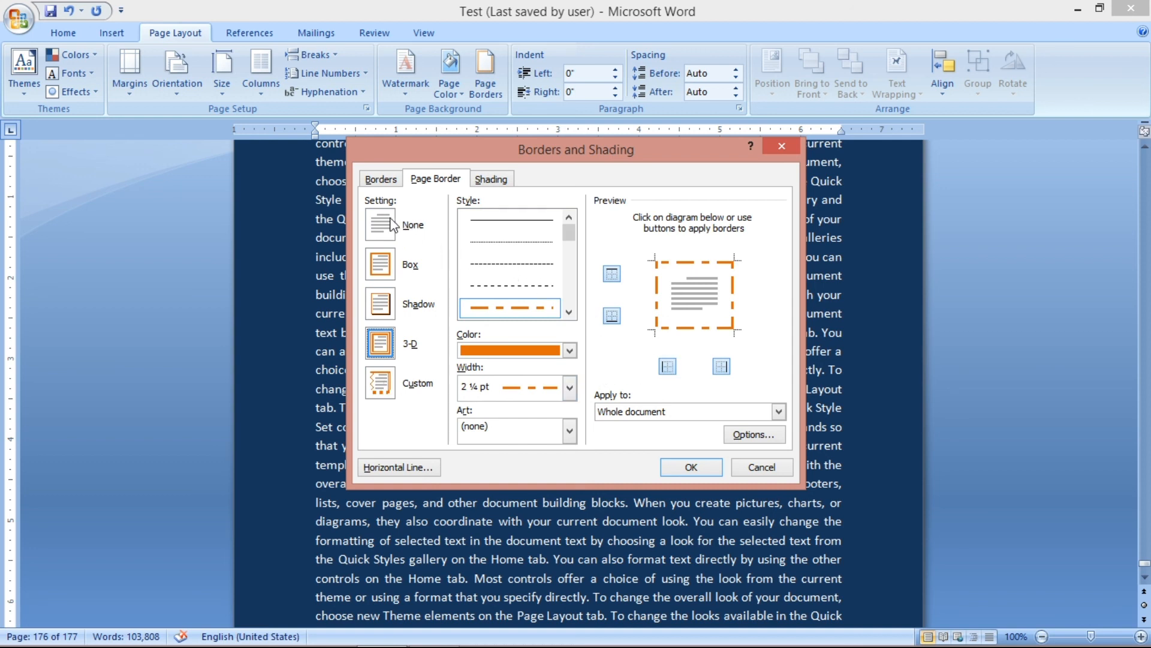
Step: Choose the Box setting, apply the page border to the whole document, and check it on the pages
click(390, 265)
click(692, 467)
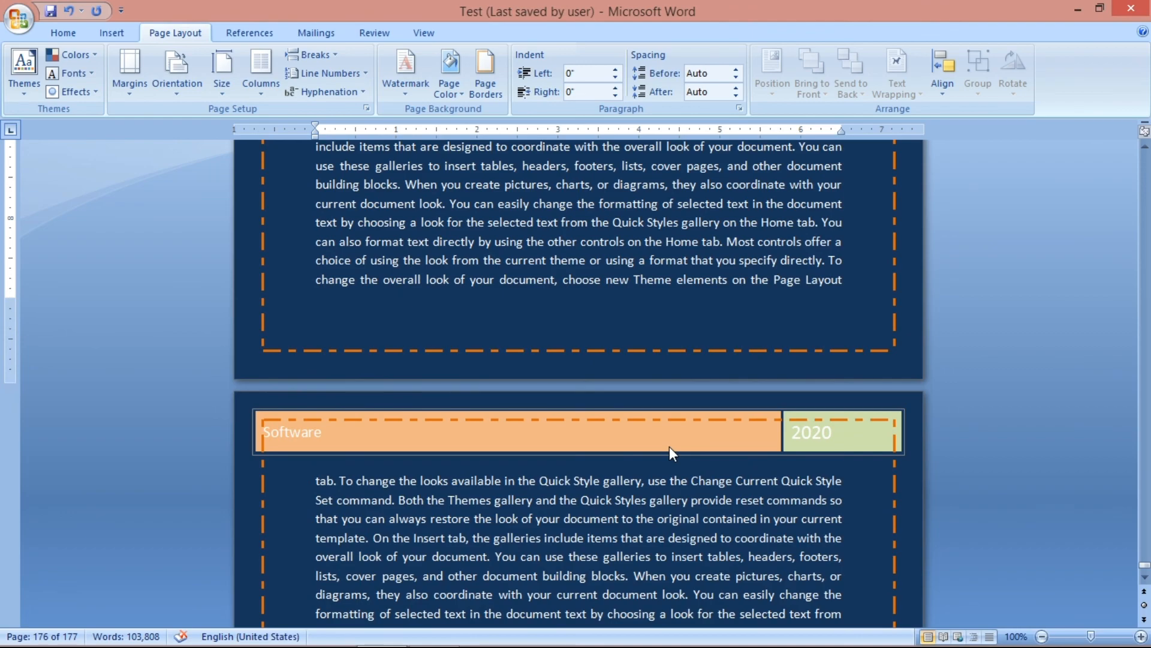
scroll(669, 446, down, 10)
scroll(671, 446, up, 20)
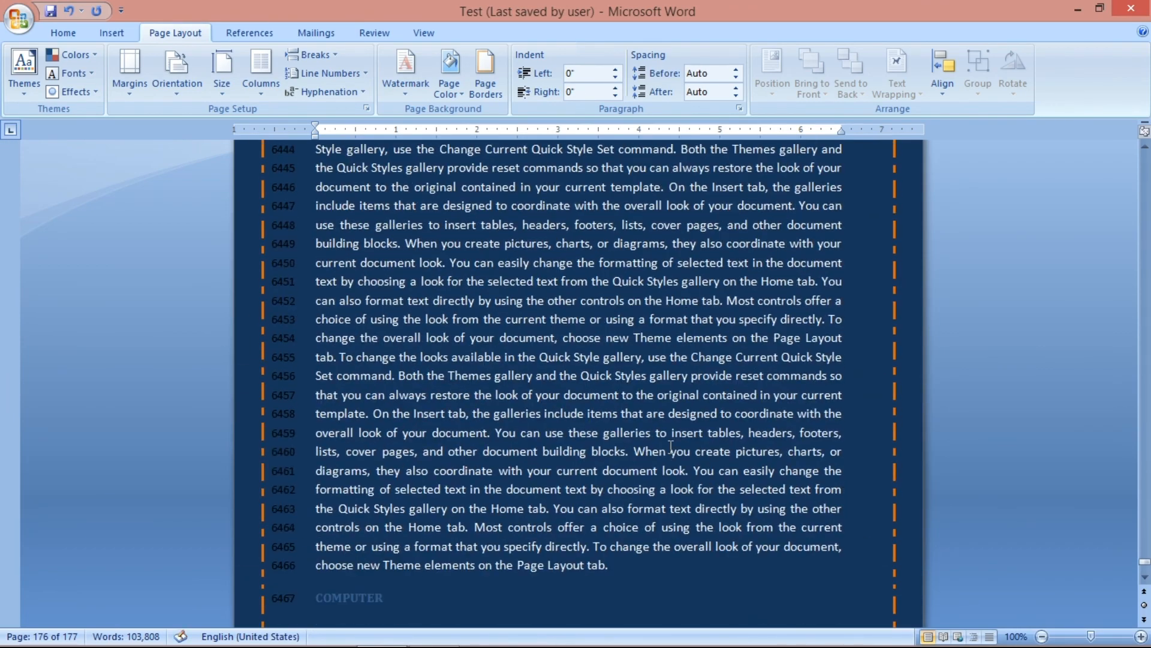